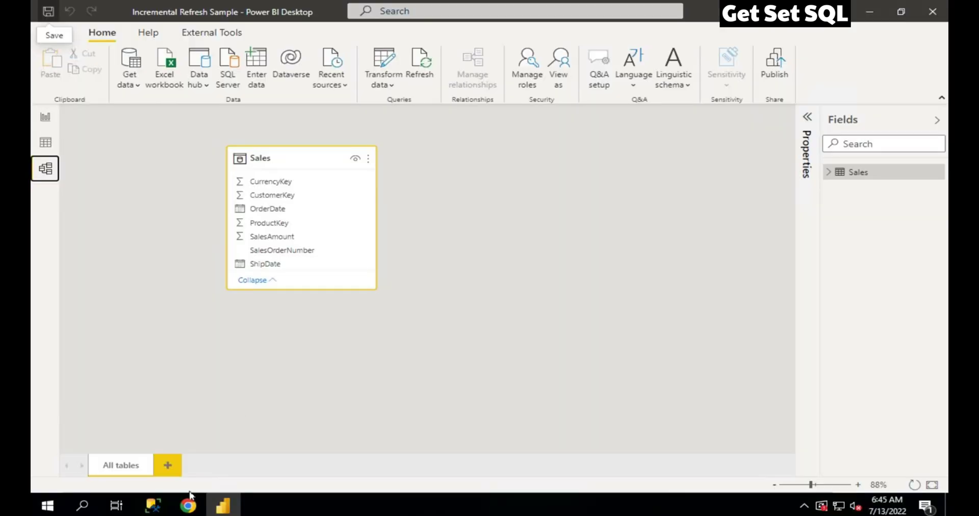
Select the Sales table in the model and view its rows in the data view
click(446, 332)
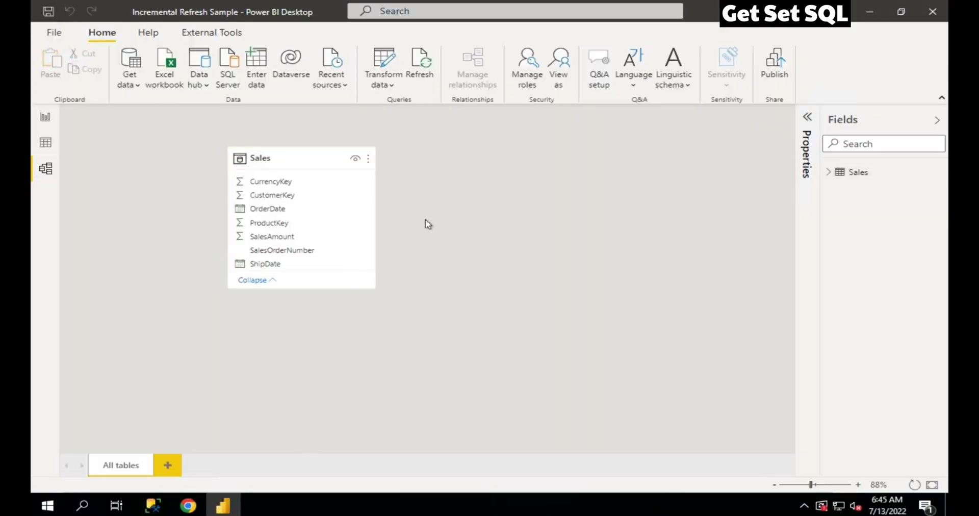
click(284, 151)
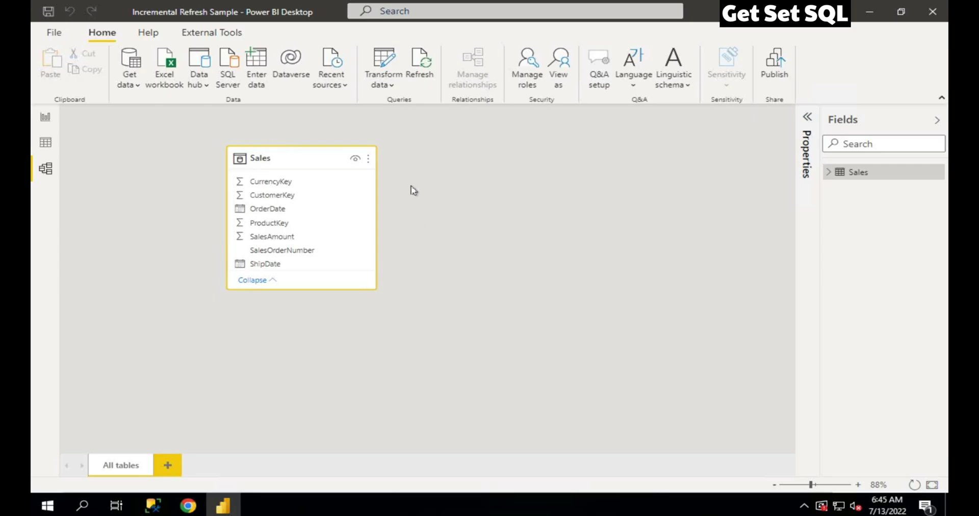
click(44, 143)
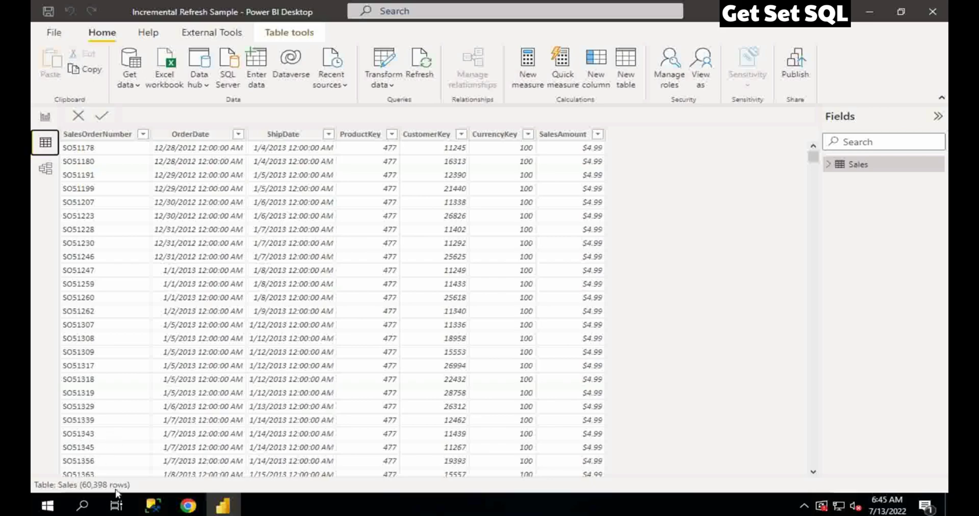
Check the incremental refresh settings of the Sales table and close them without applying anything
right_click(860, 170)
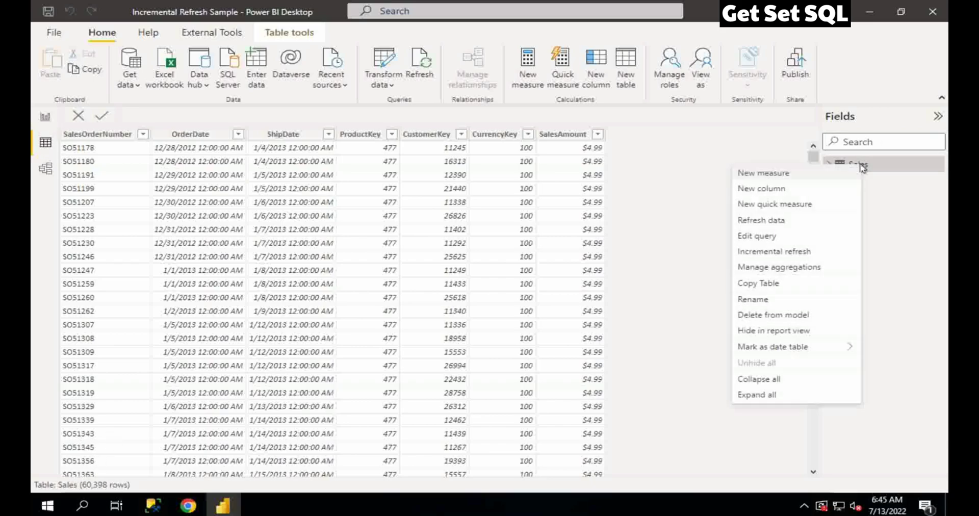
click(762, 253)
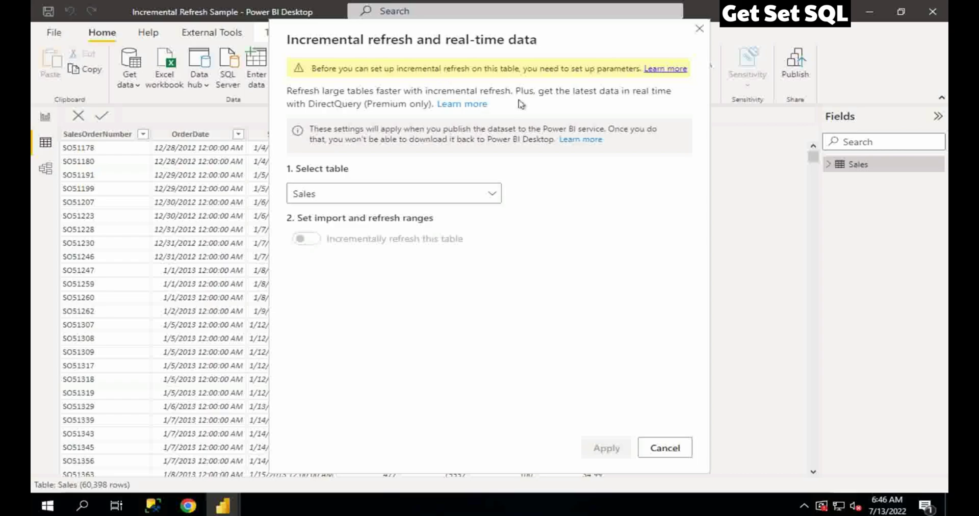
click(665, 449)
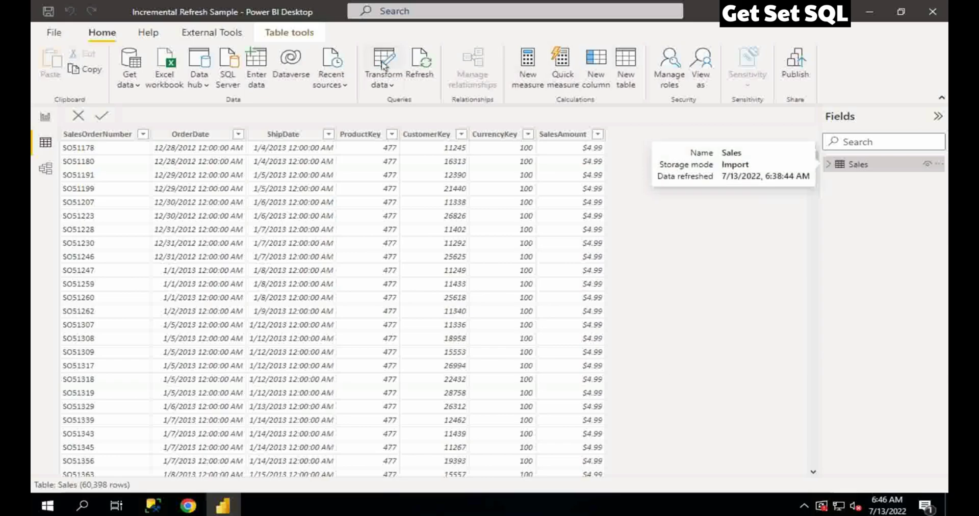
In Power Query Editor, create a required Date/Time parameter named RangeStart with the current value 1/1/2010
click(384, 64)
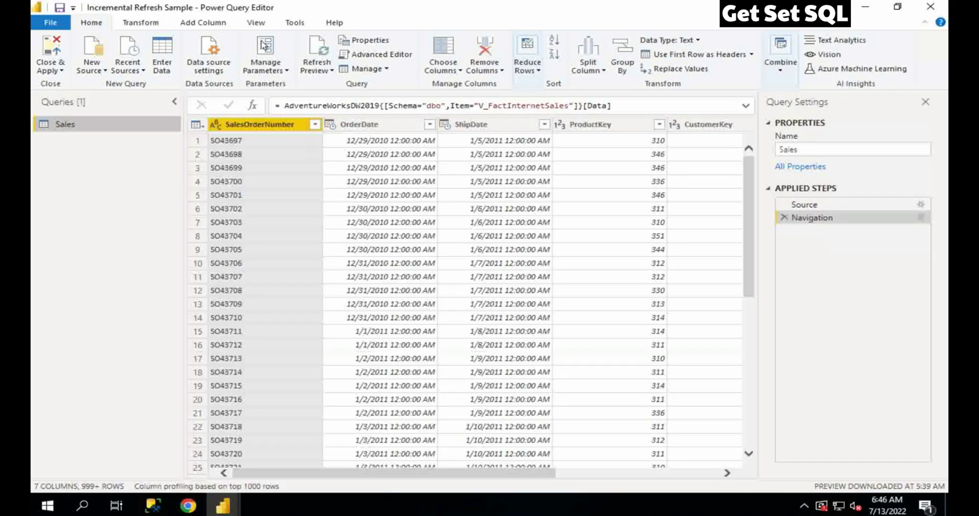
click(265, 46)
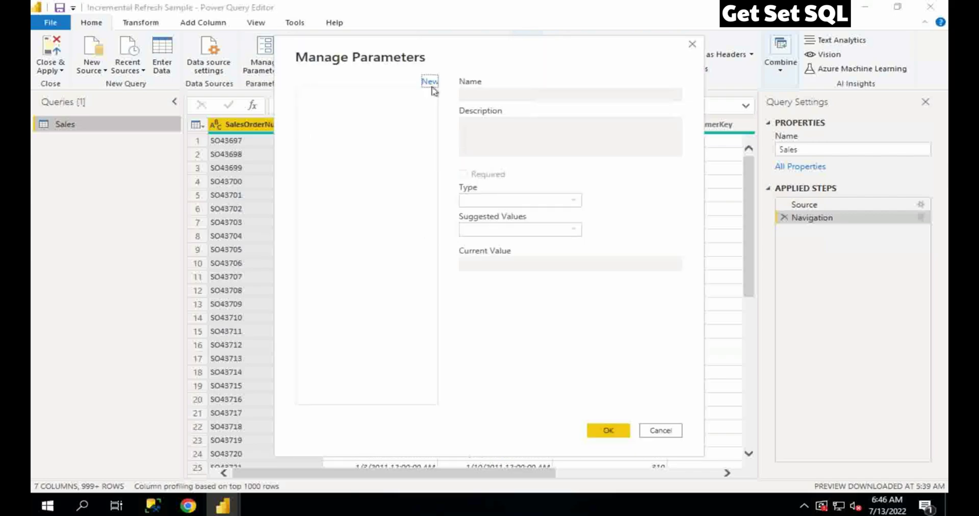
click(430, 83)
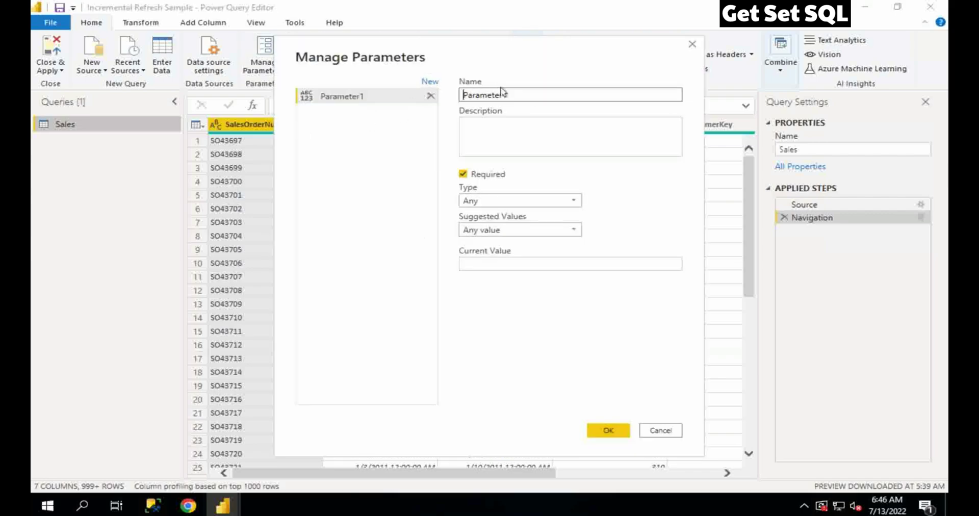
double_click(523, 93)
text(RangeStart)
click(531, 199)
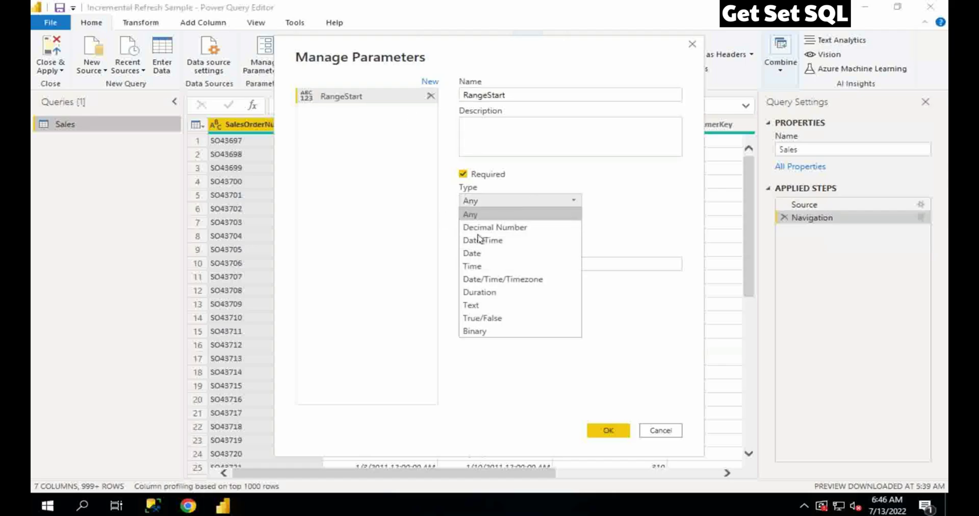
click(488, 241)
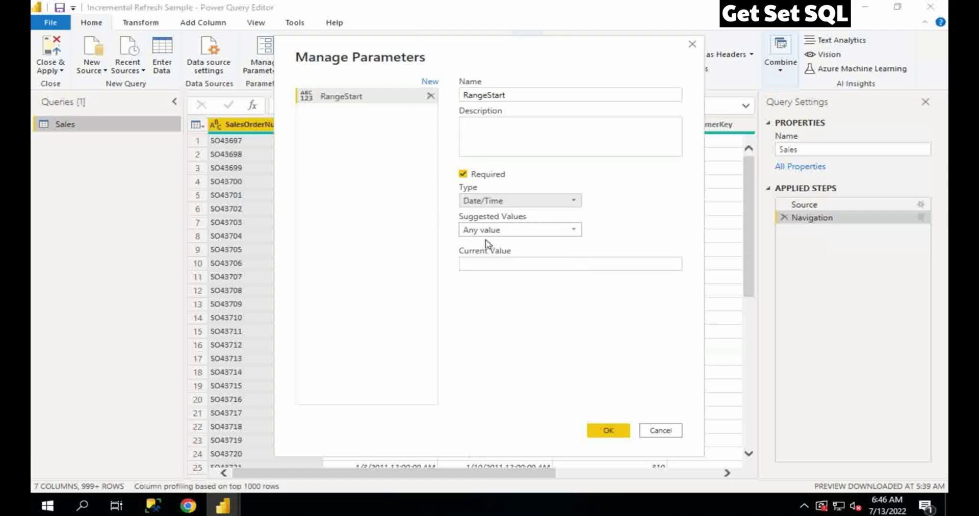
click(528, 263)
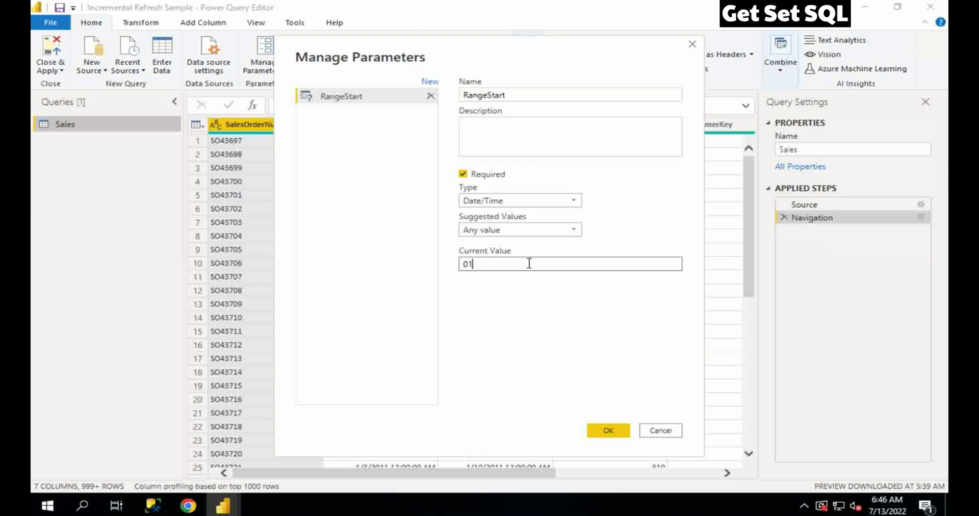
text(/2010)
click(608, 430)
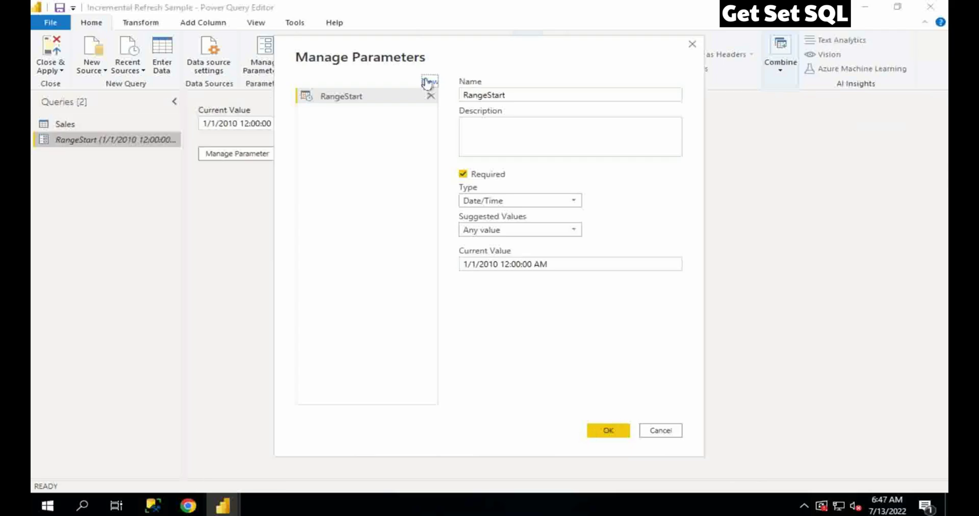
Add a second Date/Time parameter named RangeEnd with the current value 1/1/2010 and save the parameters
click(429, 82)
double_click(520, 94)
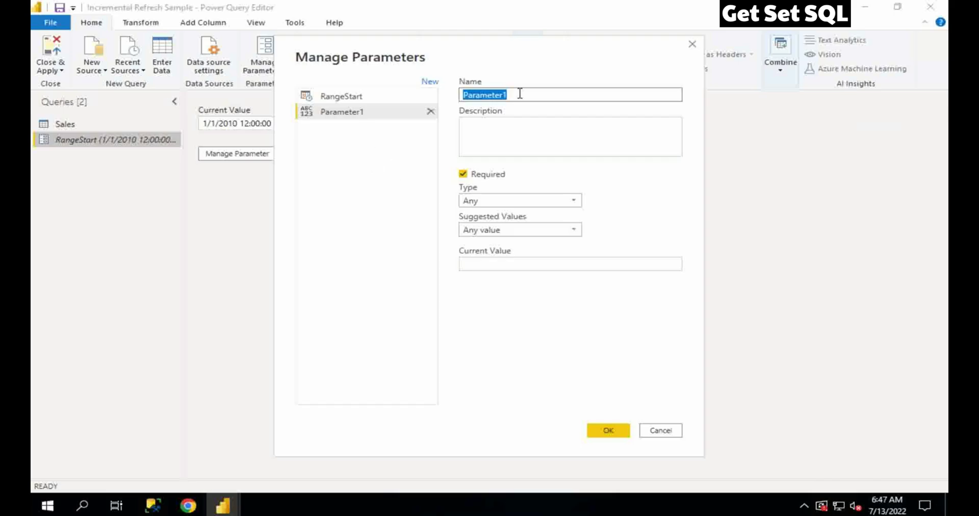
text(Re)
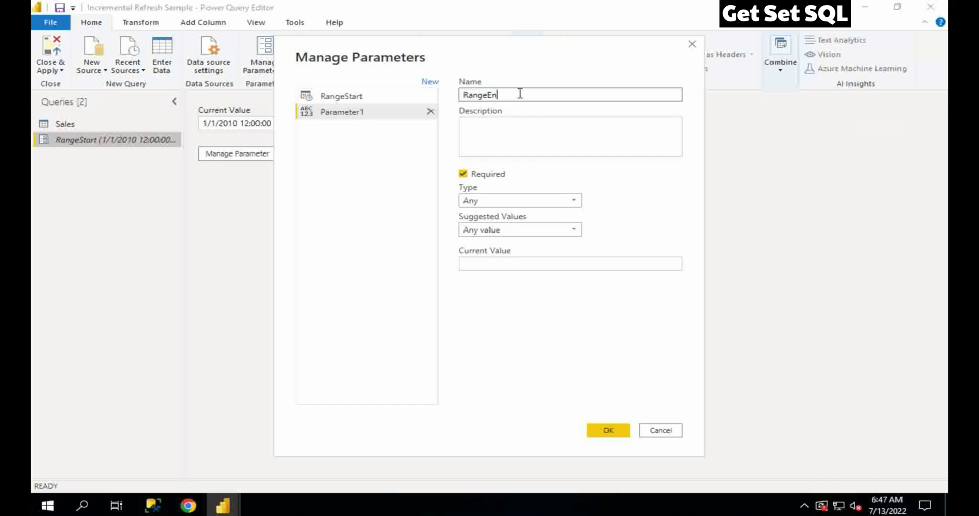
click(515, 201)
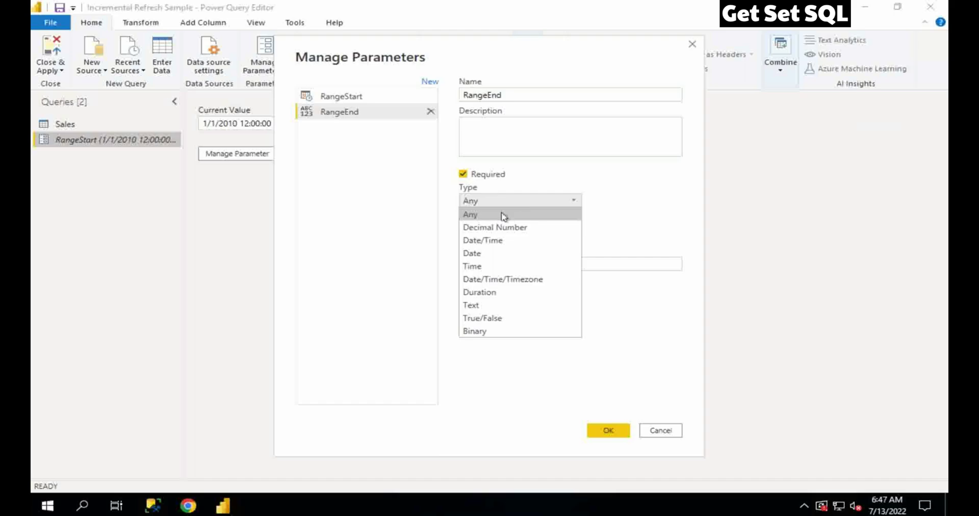
click(489, 243)
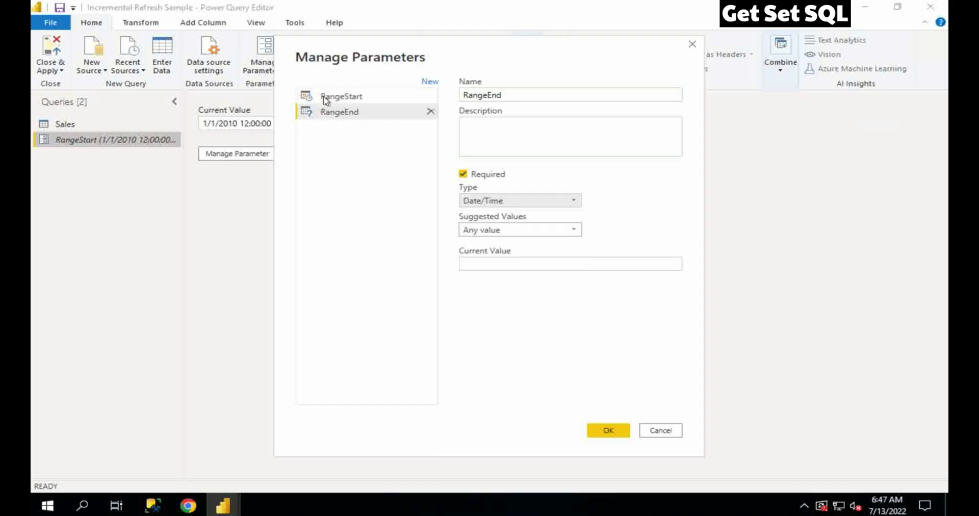
click(507, 264)
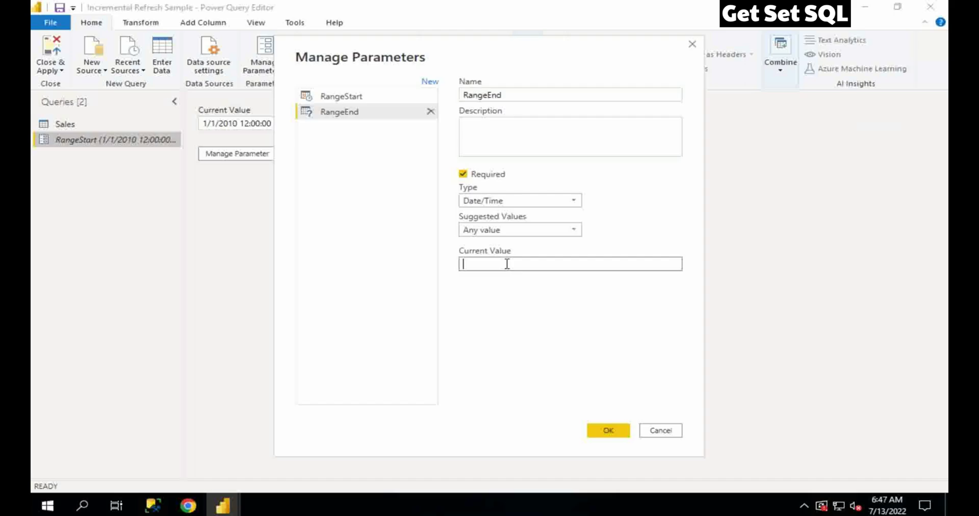
text(01/31/2010)
click(602, 433)
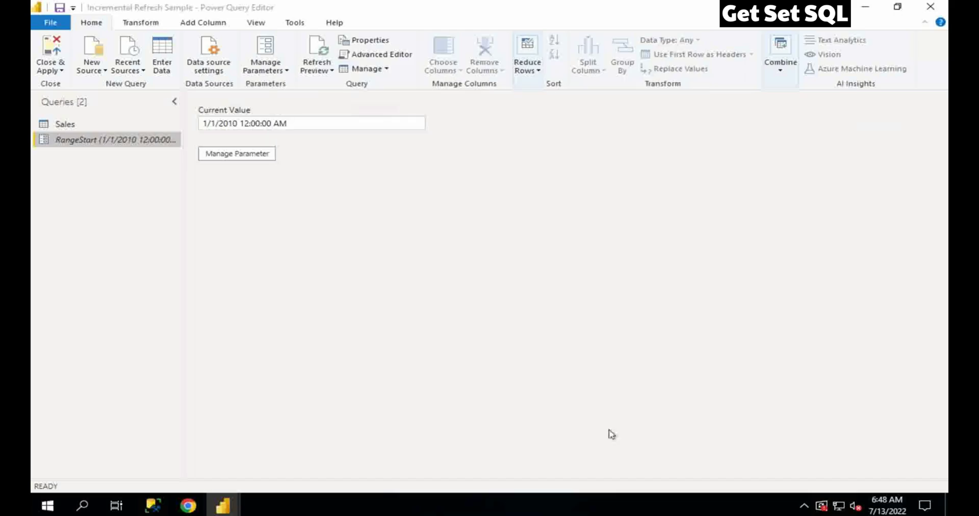
Start a row filter on the Sales query's OrderDate column with the condition is after or equal to the RangeStart parameter
click(66, 124)
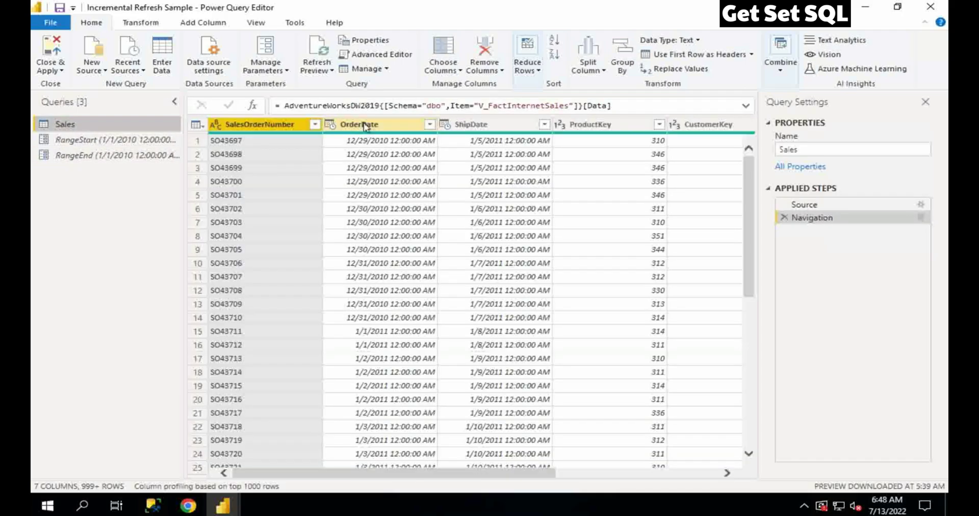
click(365, 127)
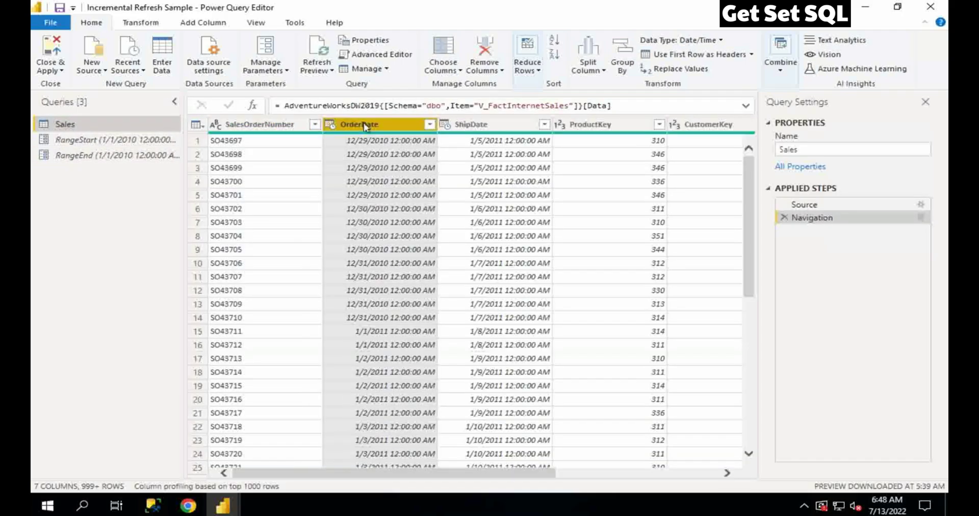
click(429, 125)
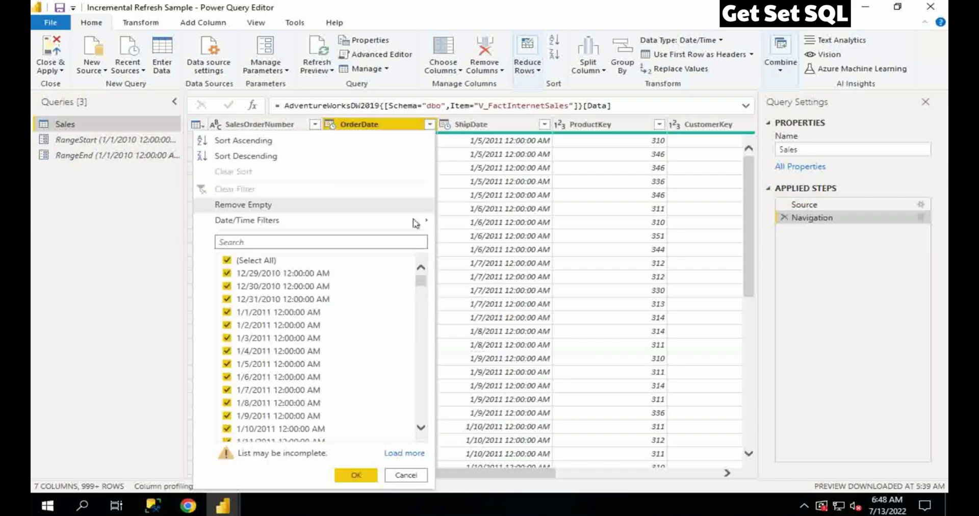
mouse_move(420, 224)
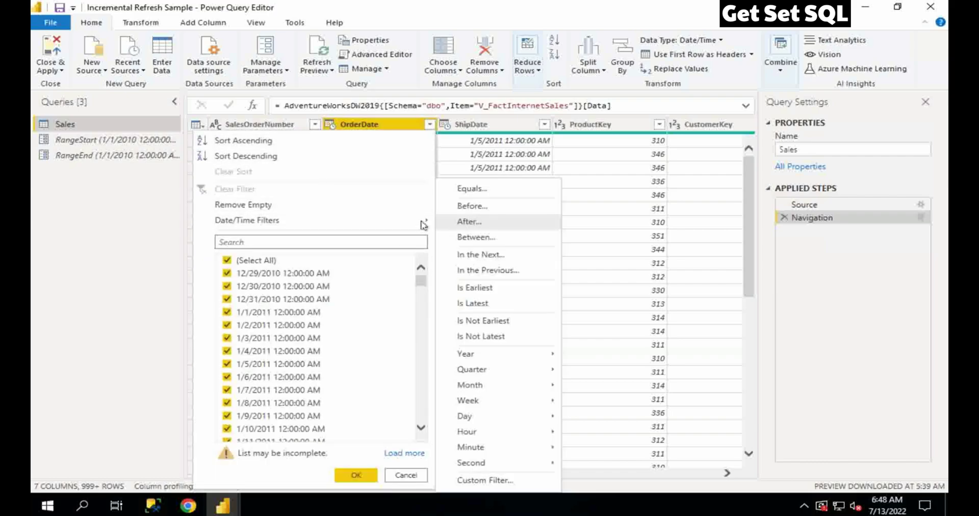
click(480, 190)
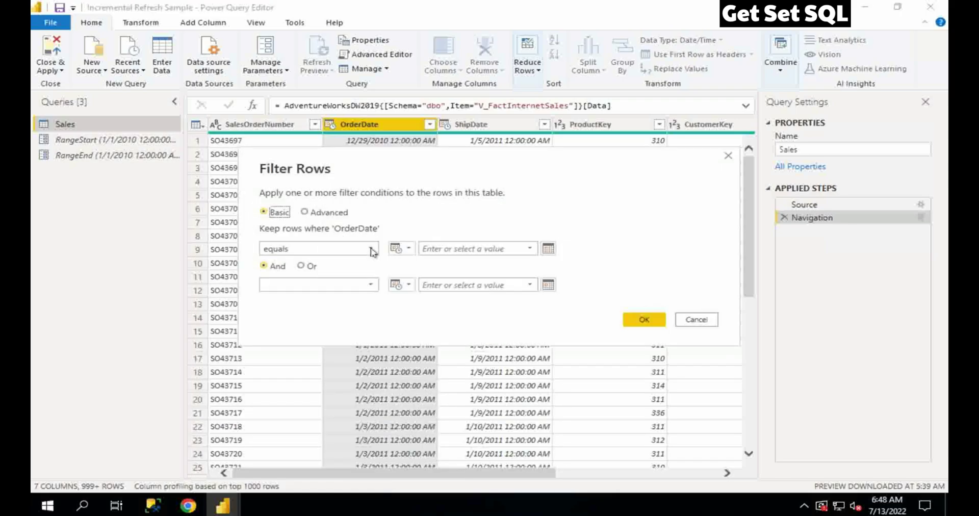
click(371, 249)
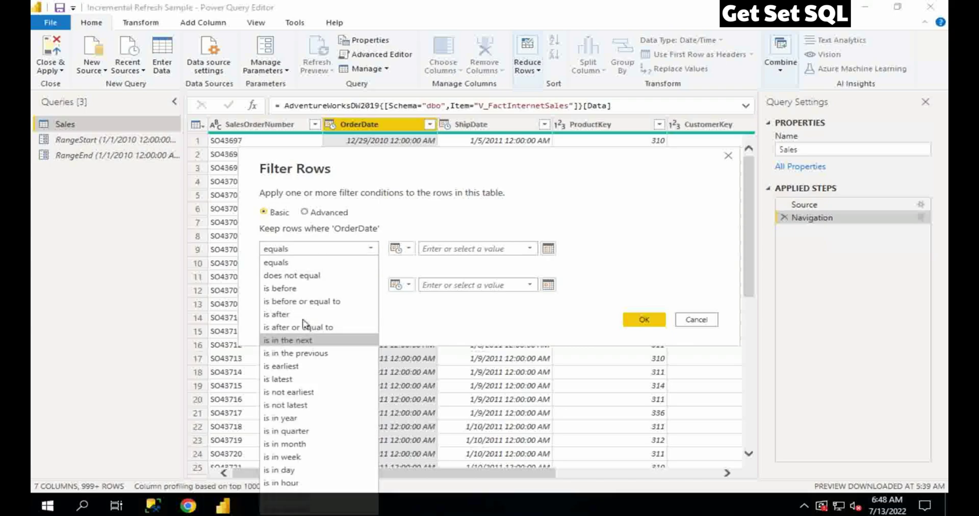
click(303, 327)
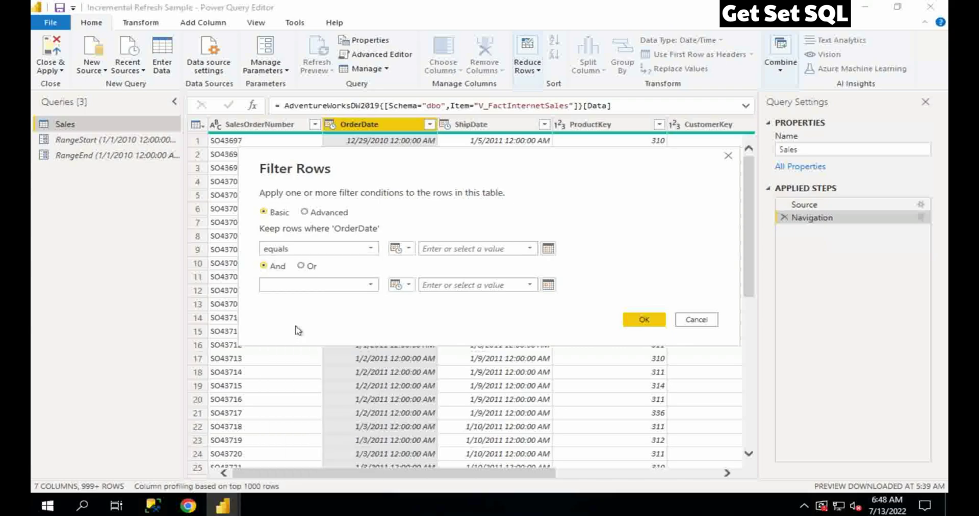
click(410, 250)
click(432, 277)
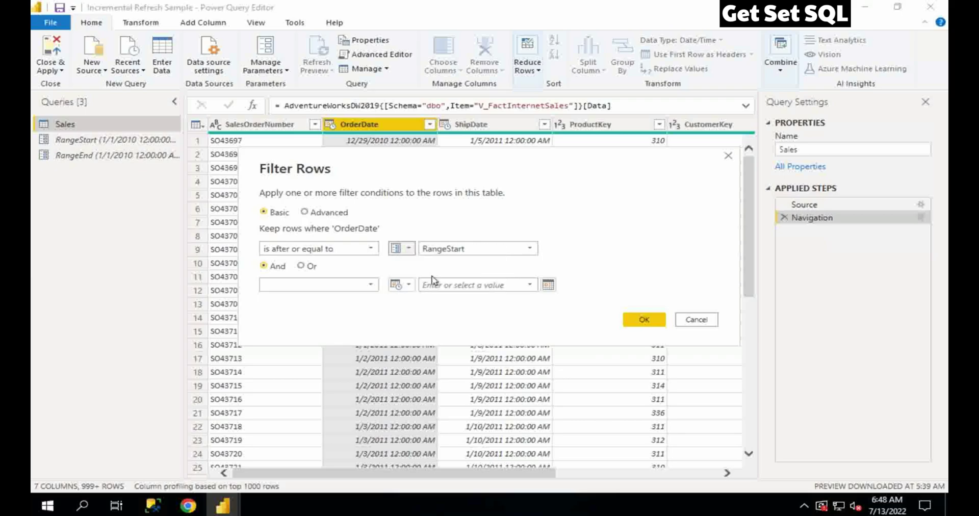
Add an And condition requiring OrderDate is before the RangeEnd parameter, and apply the row filter
click(369, 285)
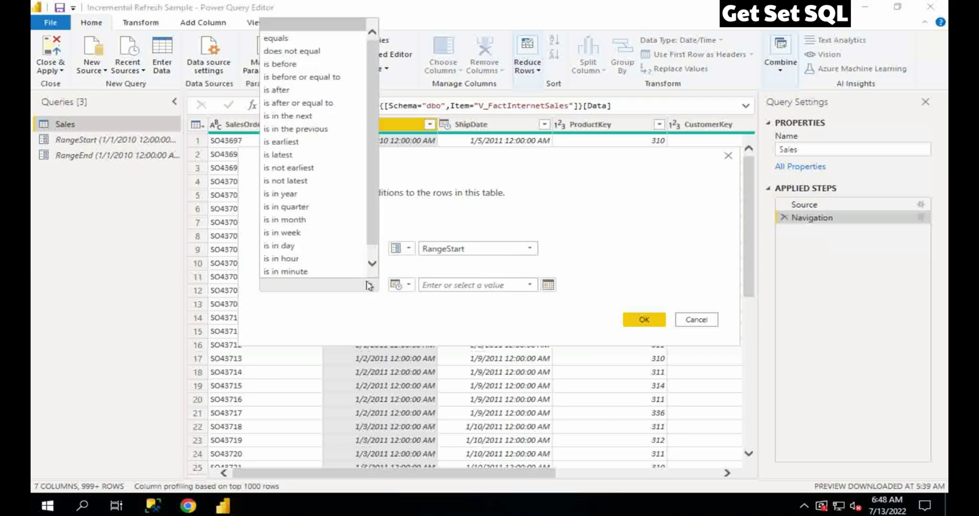
click(287, 64)
click(409, 284)
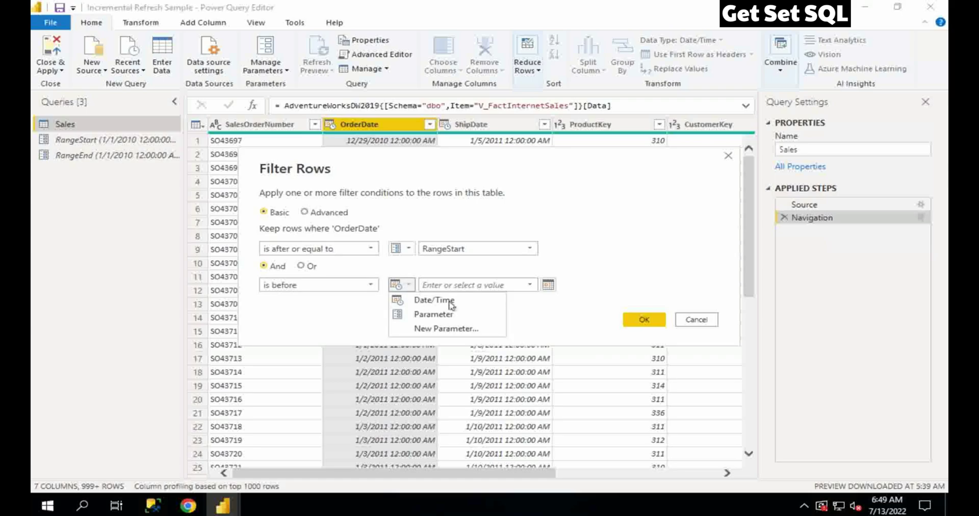
click(437, 315)
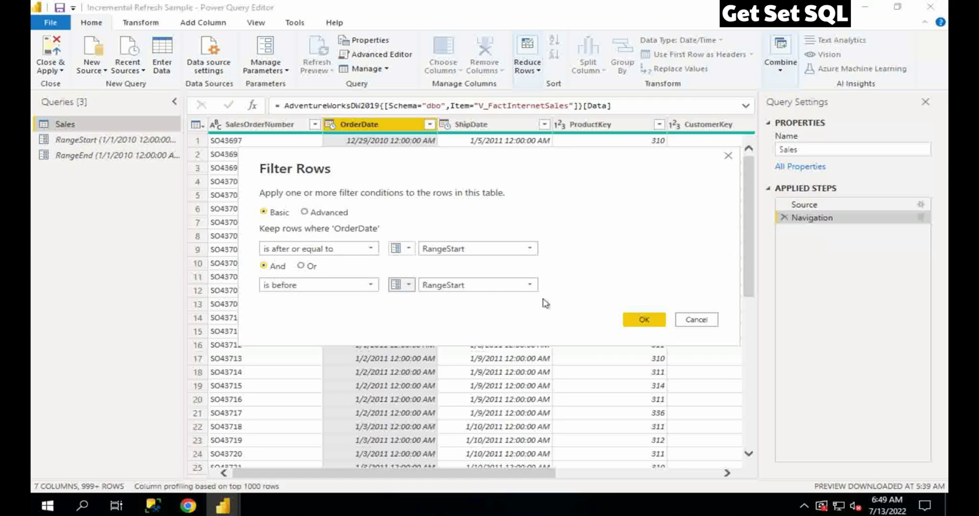
click(520, 286)
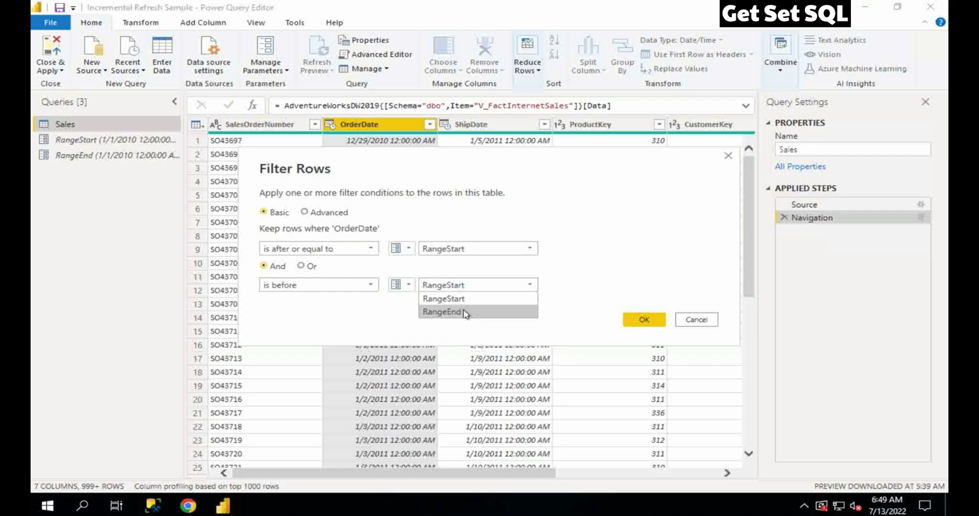
click(465, 312)
click(645, 320)
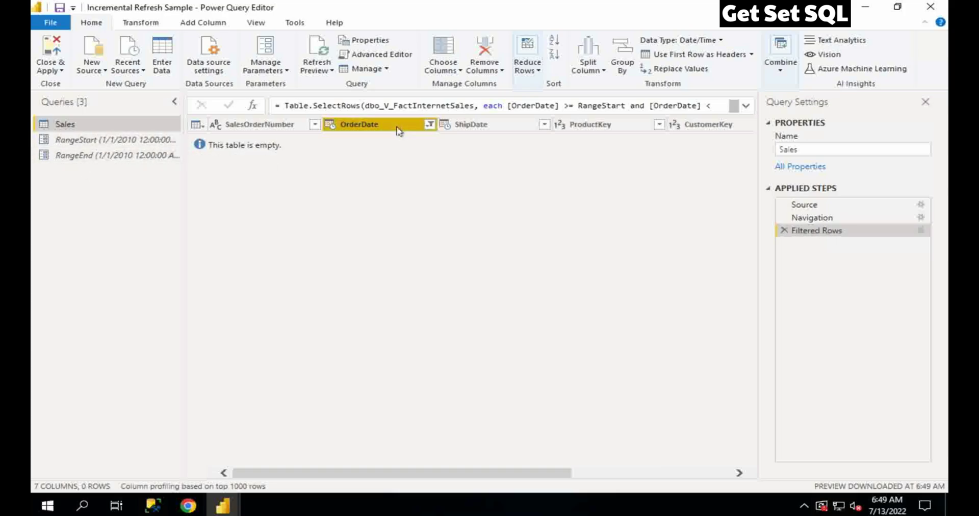
Check the RangeStart value and set the RangeEnd parameter's current value to 1/1/2012 12:00:00 AM
click(117, 139)
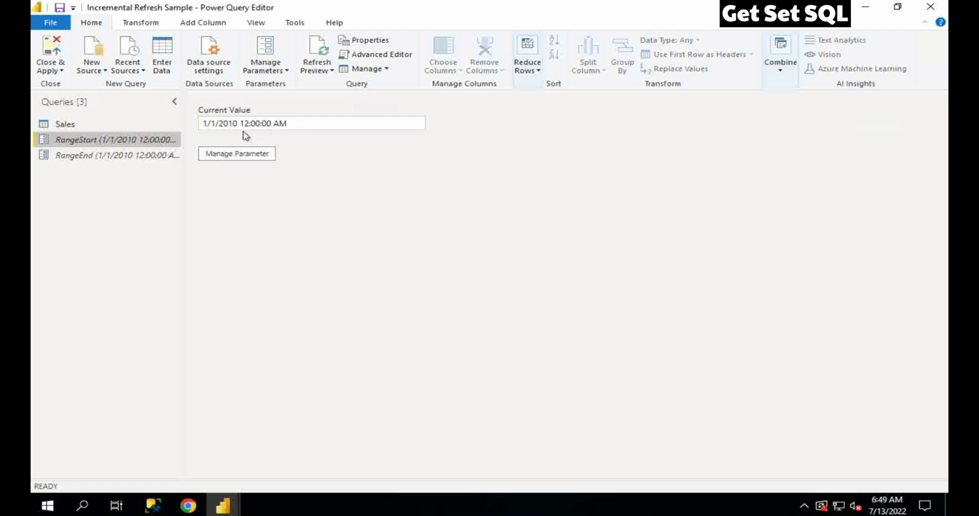
click(125, 154)
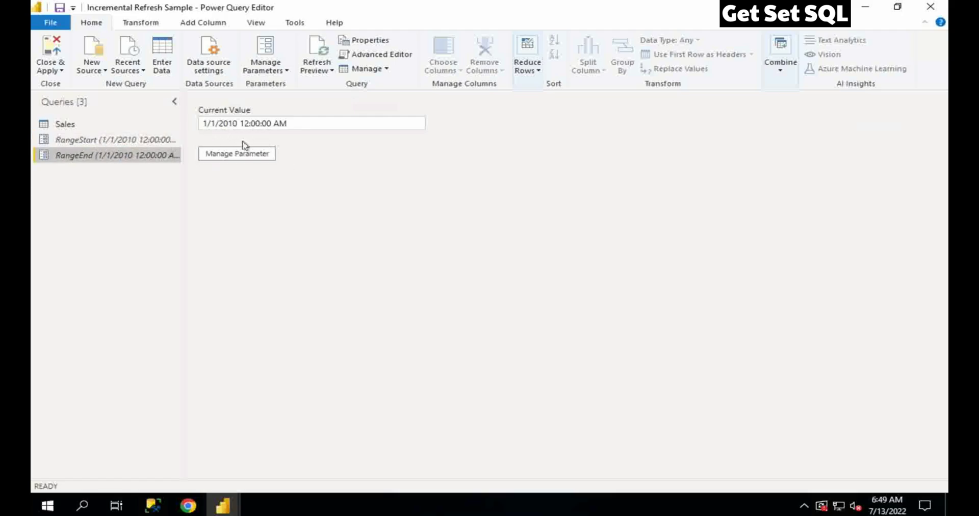
click(241, 123)
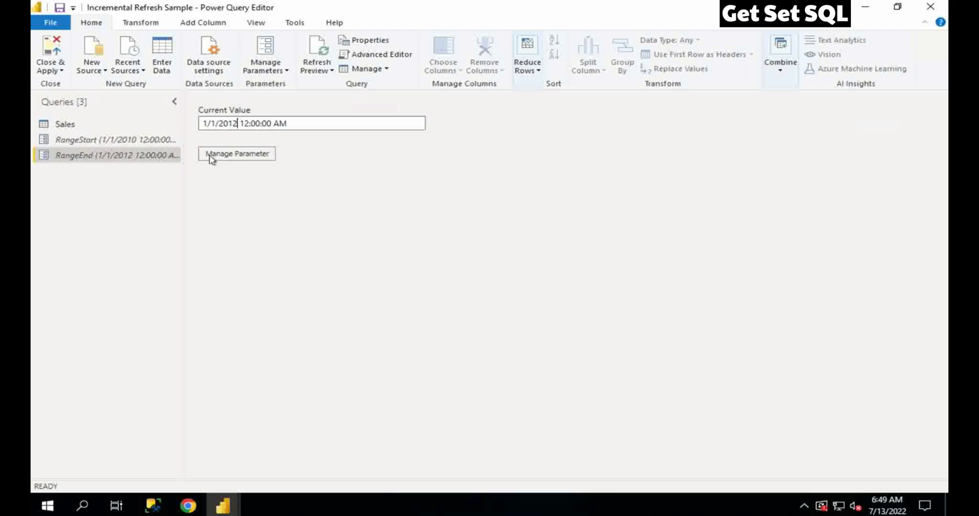
Review the filtered OrderDate column in the Sales query, then close the query editor and apply the changes
click(101, 139)
click(67, 125)
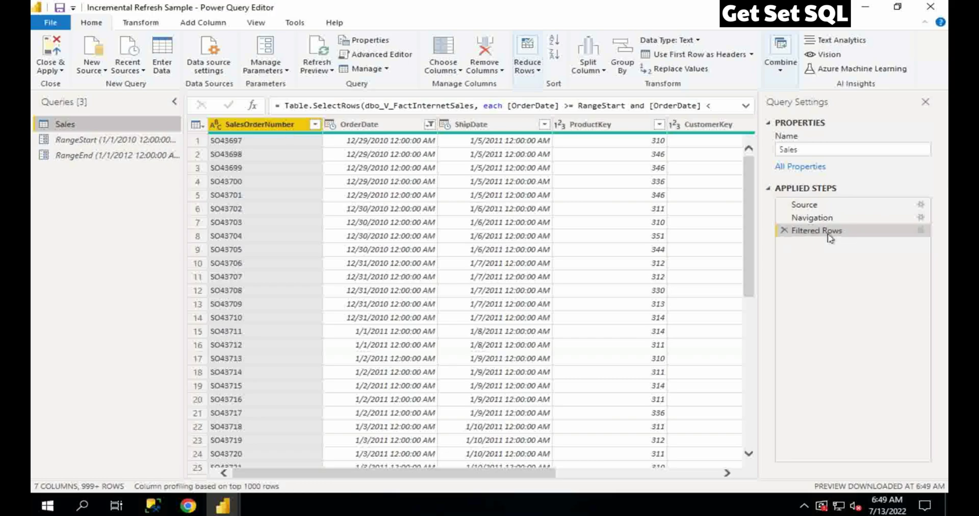
click(370, 125)
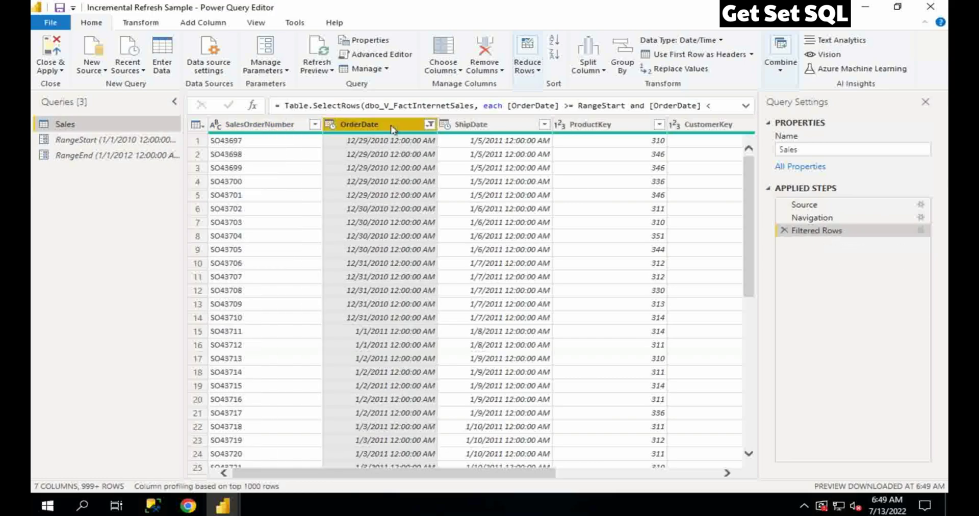
click(60, 71)
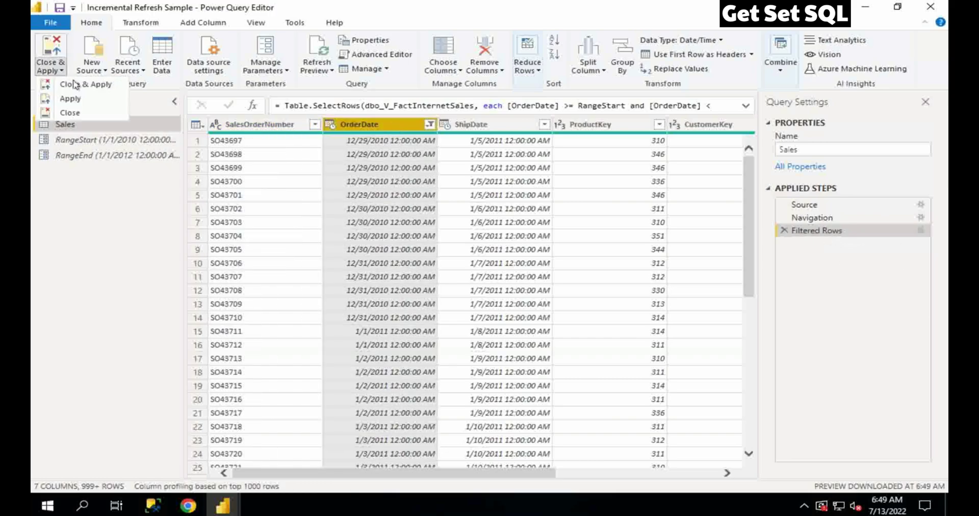
click(76, 84)
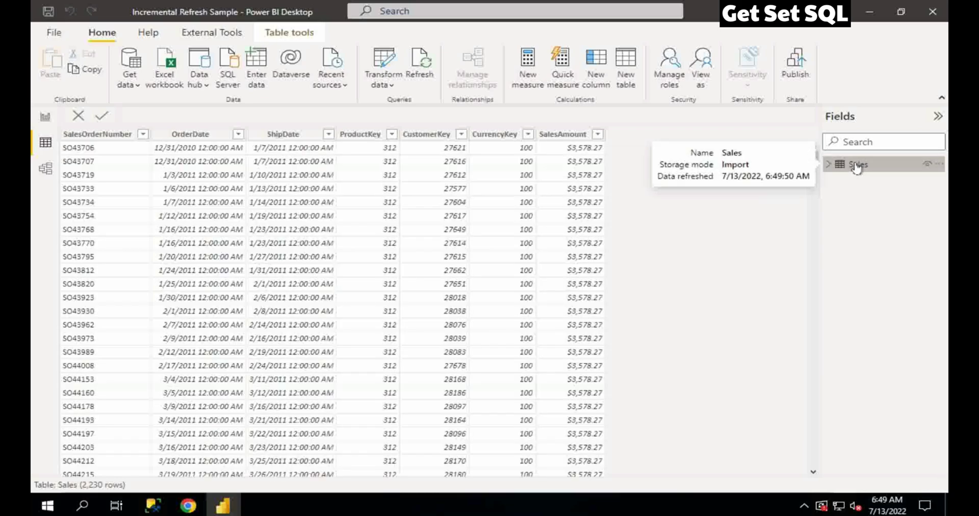
Enable incremental refresh for the Sales table and archive data starting 20 years before the refresh date
right_click(858, 167)
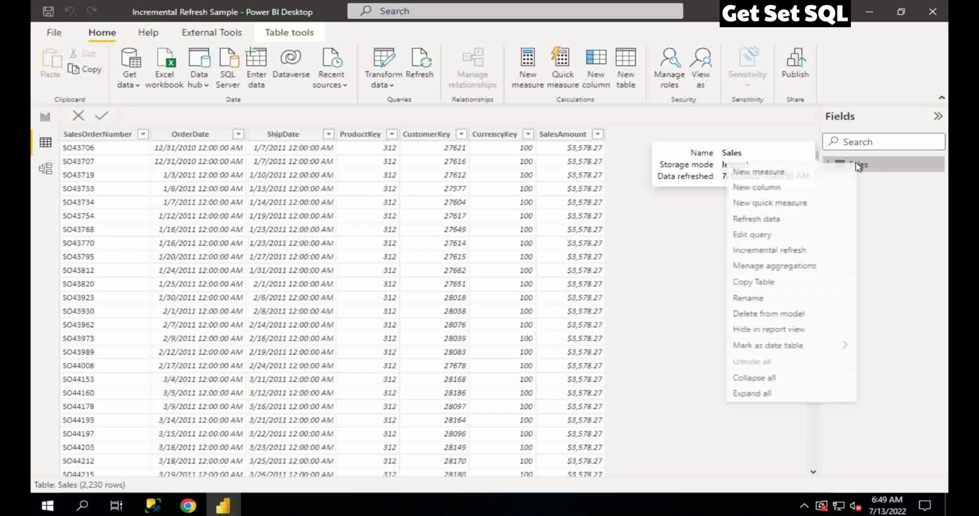
click(780, 252)
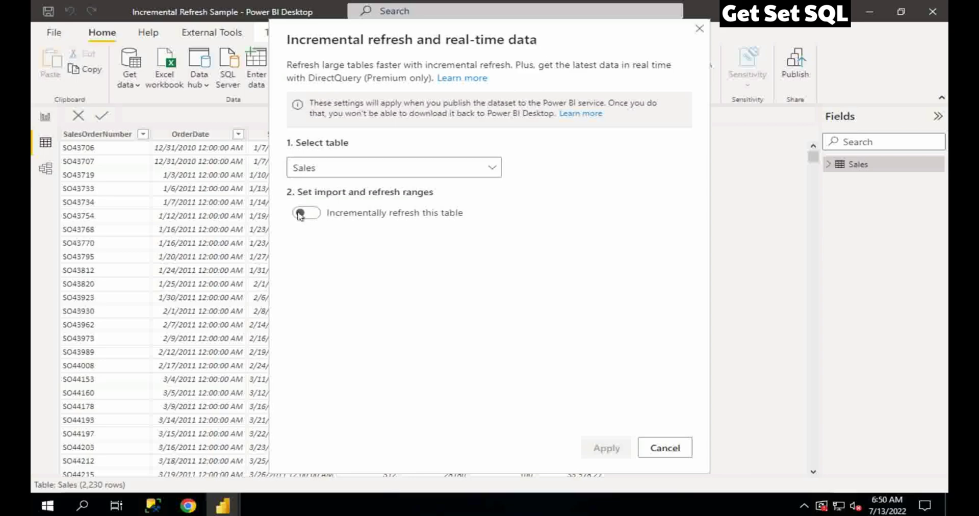
click(301, 213)
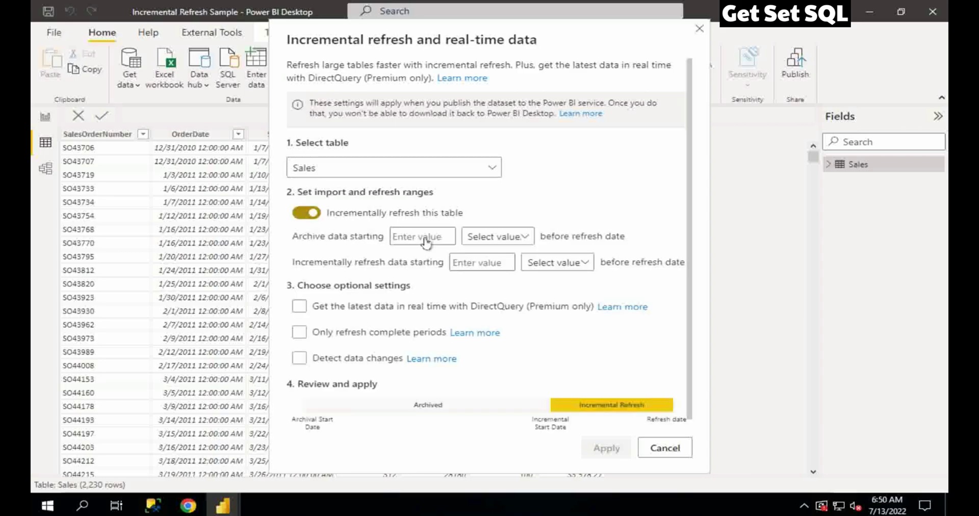
click(419, 238)
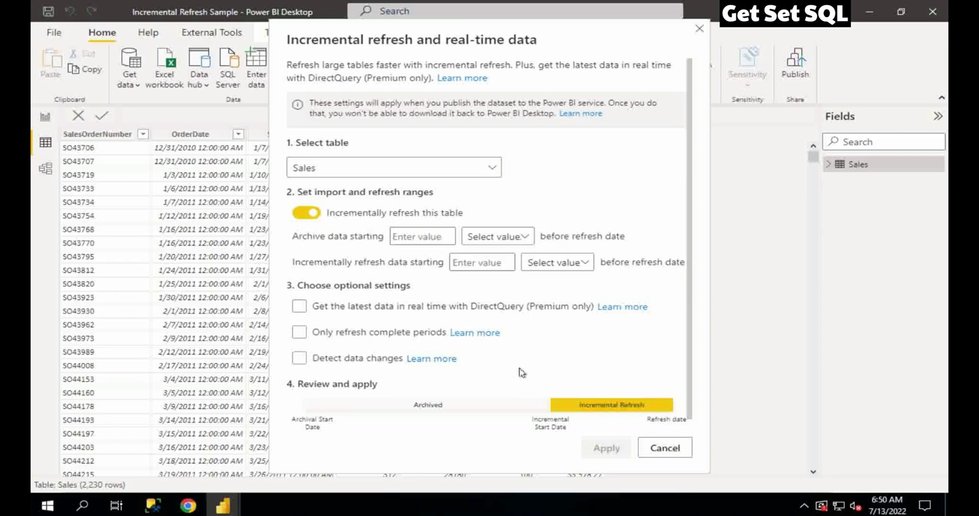
click(410, 236)
text(20)
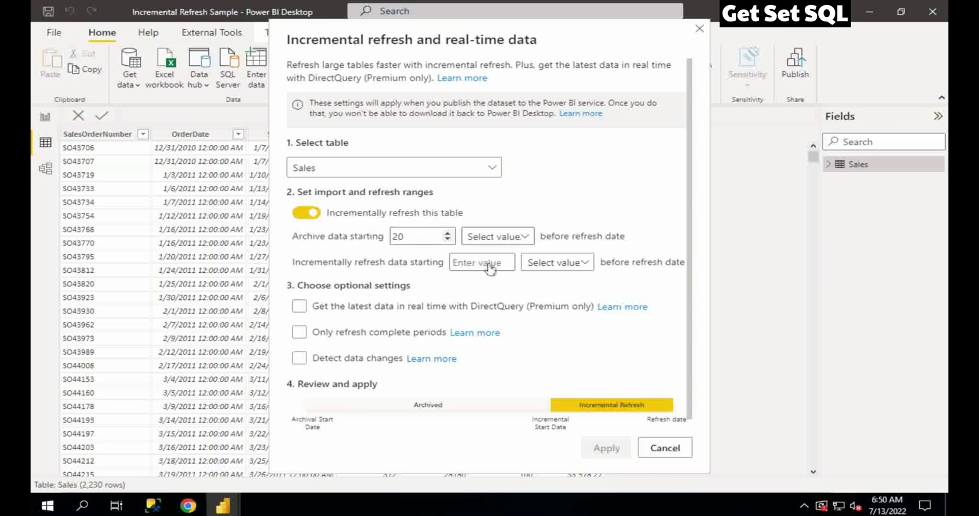
click(517, 237)
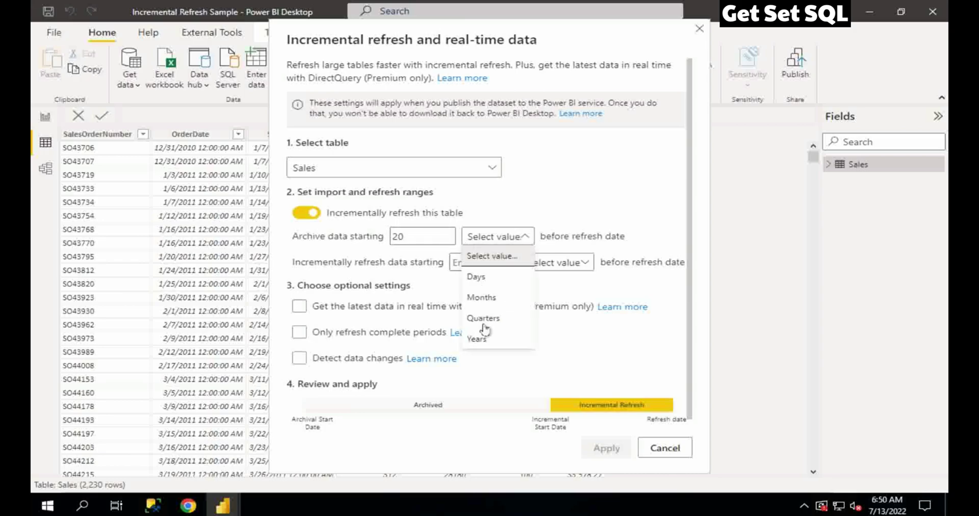
click(479, 345)
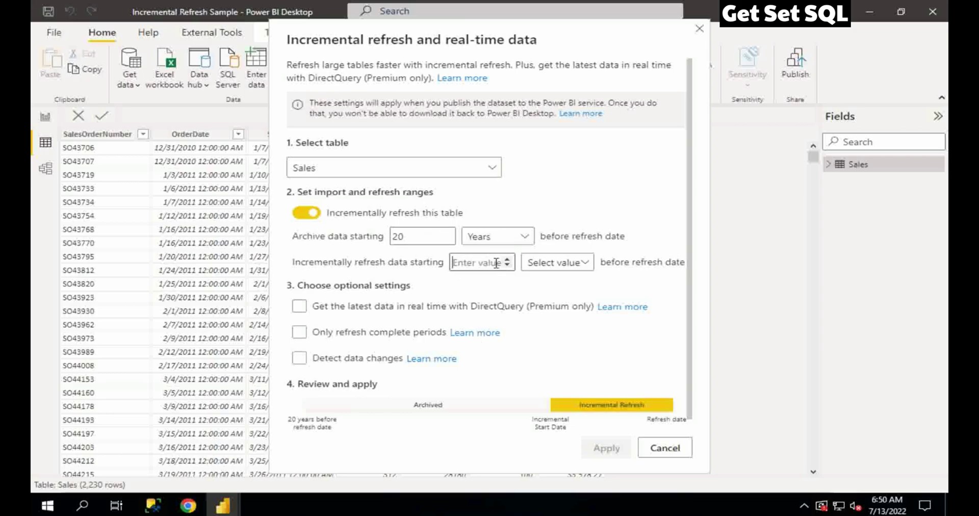
Incrementally refresh data starting 30 days before the refresh date, enable real-time data with DirectQuery, and apply the policy
text(30)
click(583, 262)
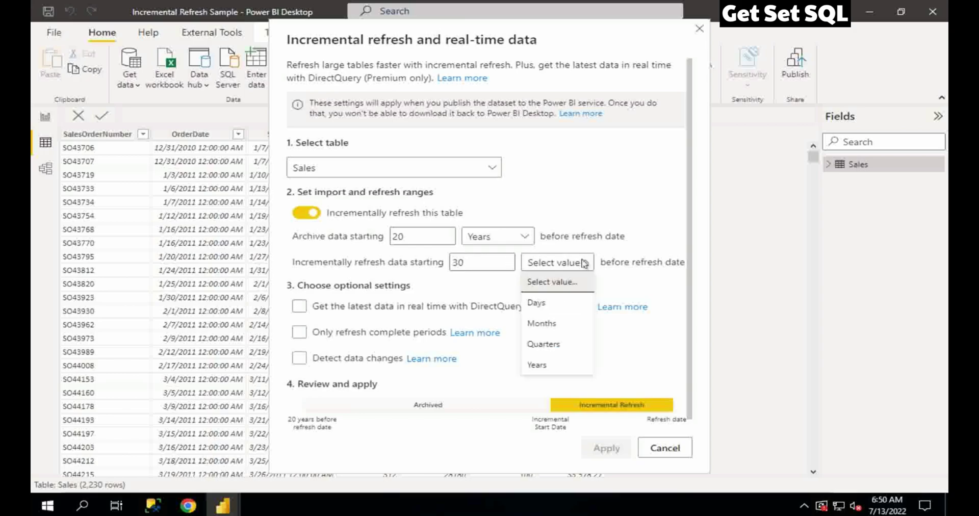
click(538, 304)
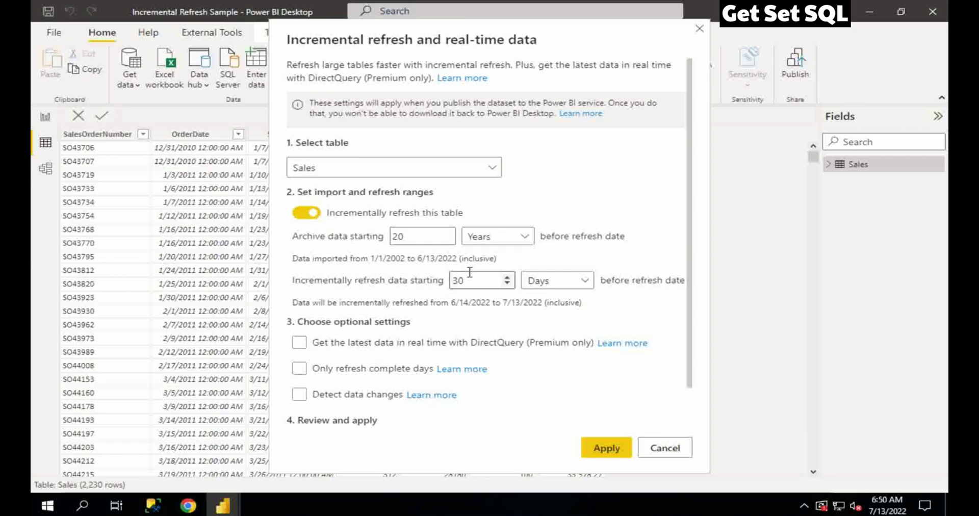
click(300, 343)
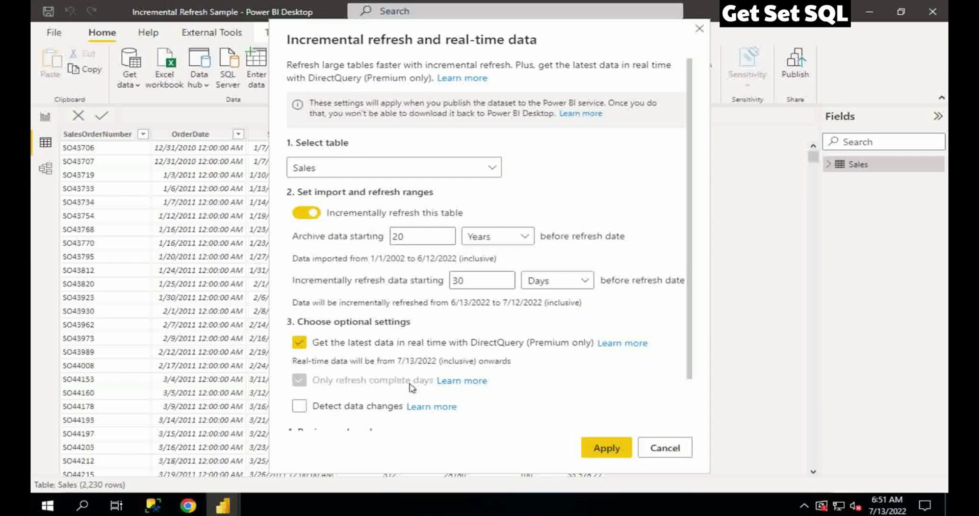
click(300, 406)
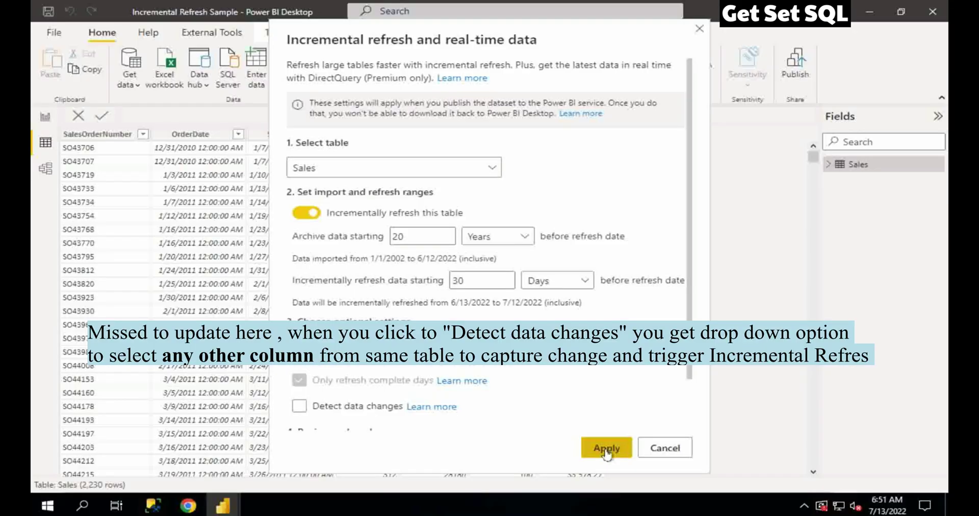
click(606, 448)
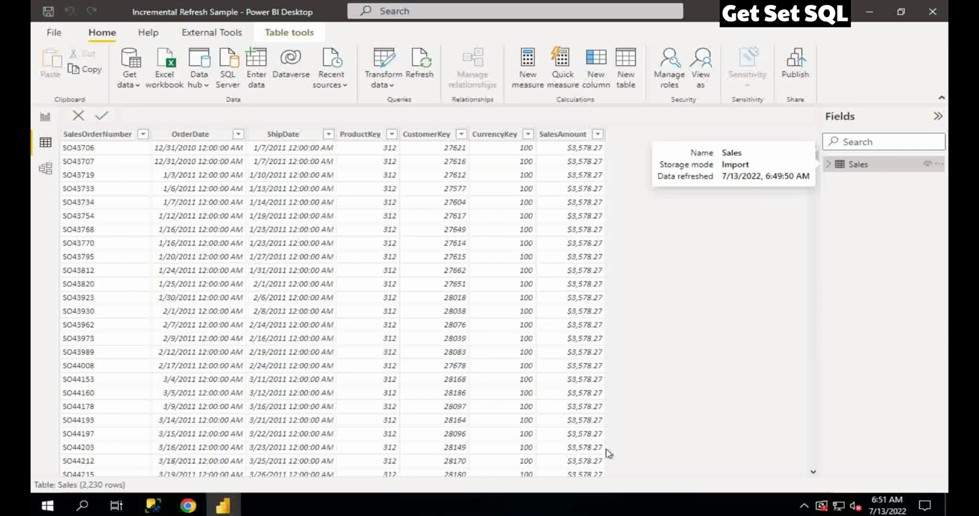
Publish the Incremental Refresh Sample report to Sample Workspace and dismiss the publishing dialog
click(796, 67)
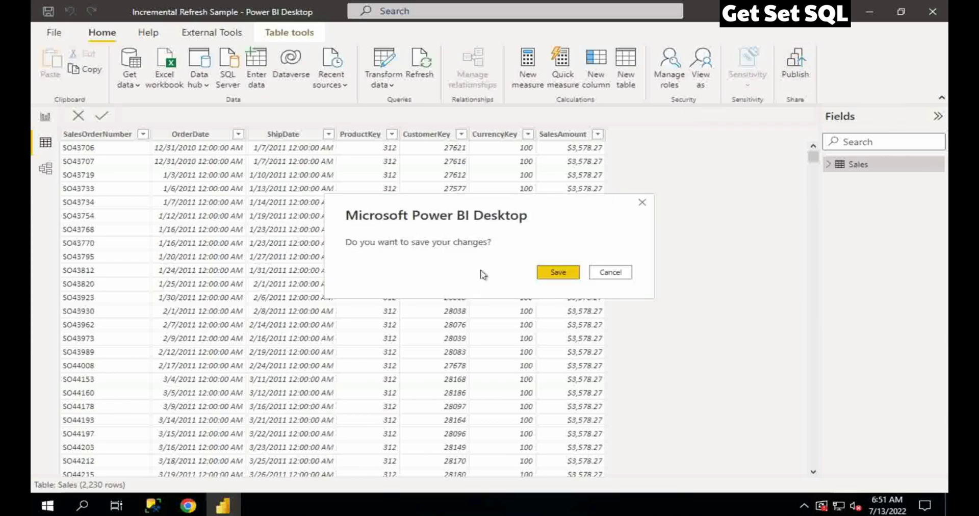
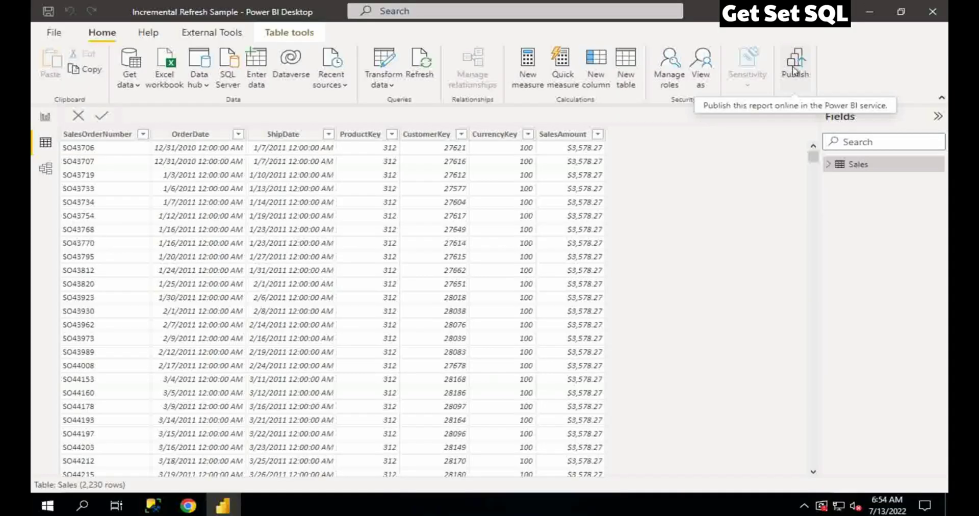
click(794, 71)
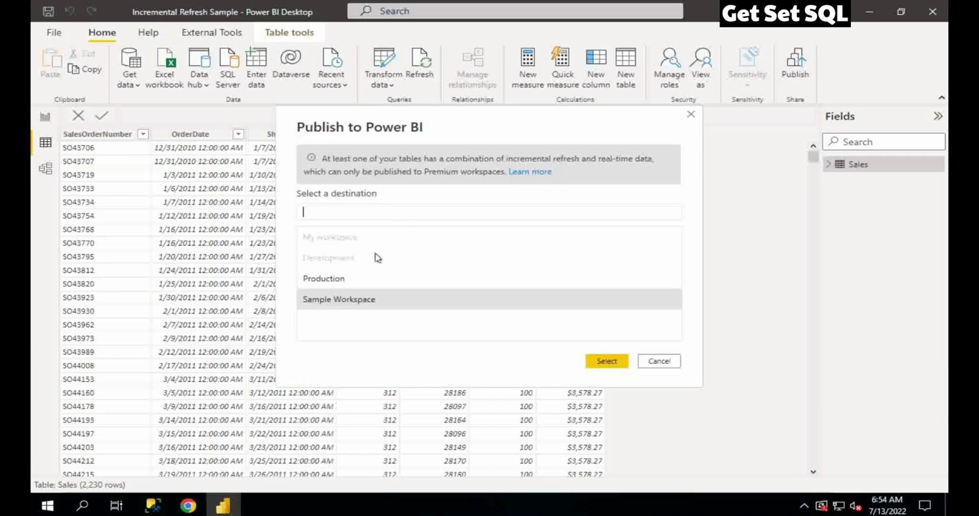
click(610, 363)
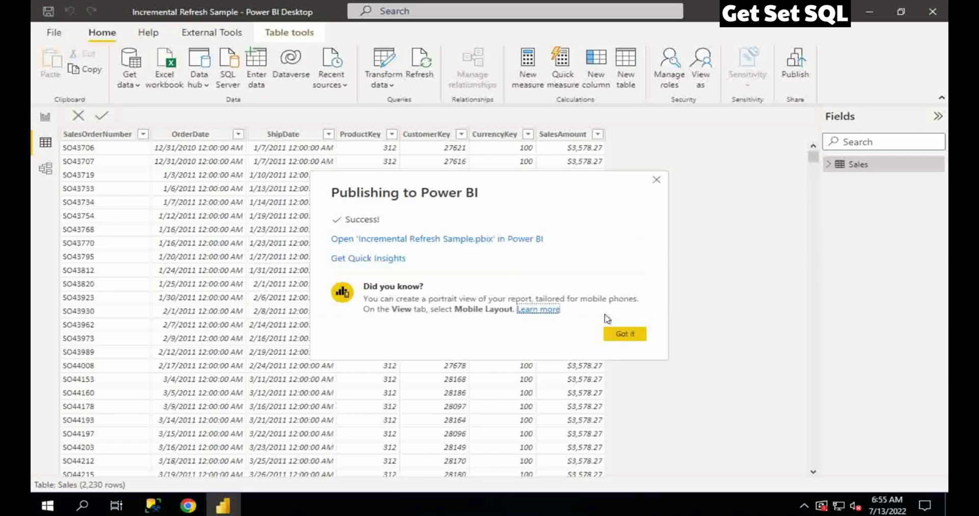
click(625, 334)
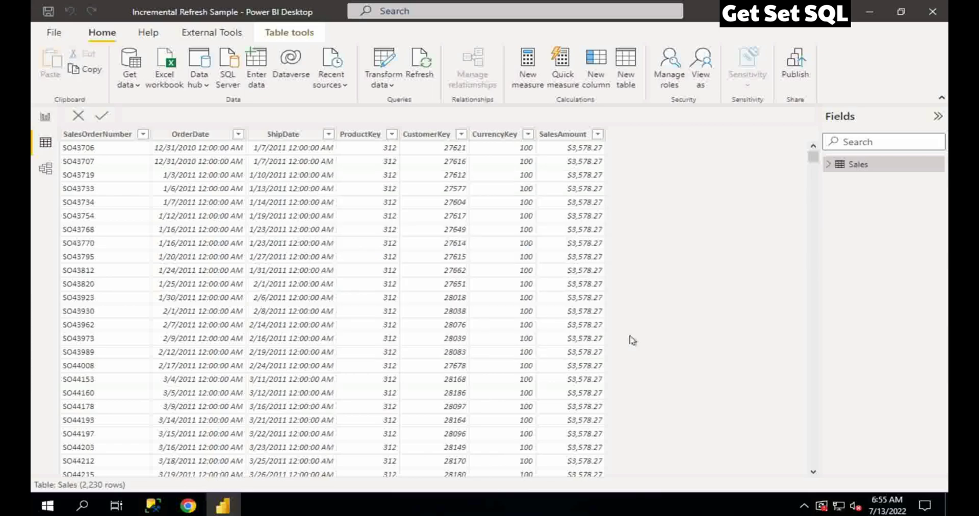
Switch to the Power BI service in Chrome and copy the Workspace Connection address from Sample Workspace's Premium settings
click(188, 507)
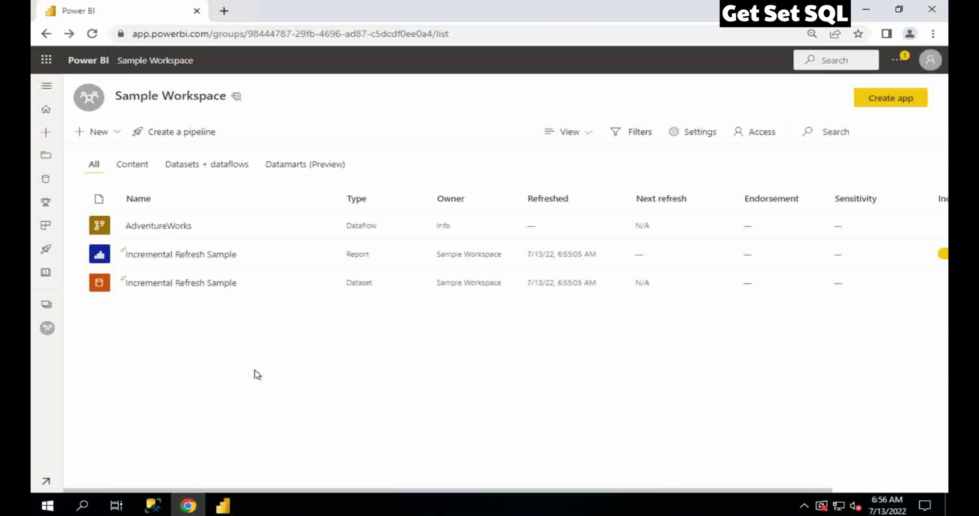
click(46, 305)
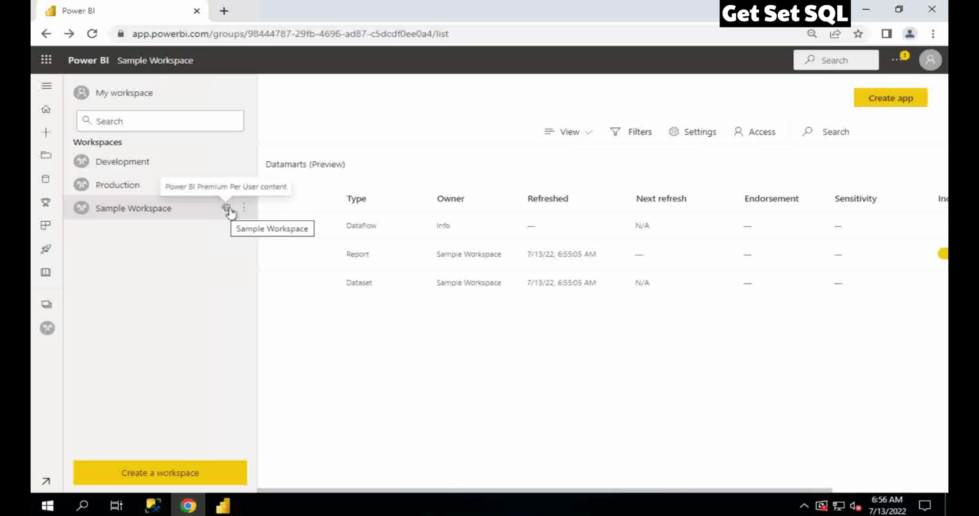
click(244, 209)
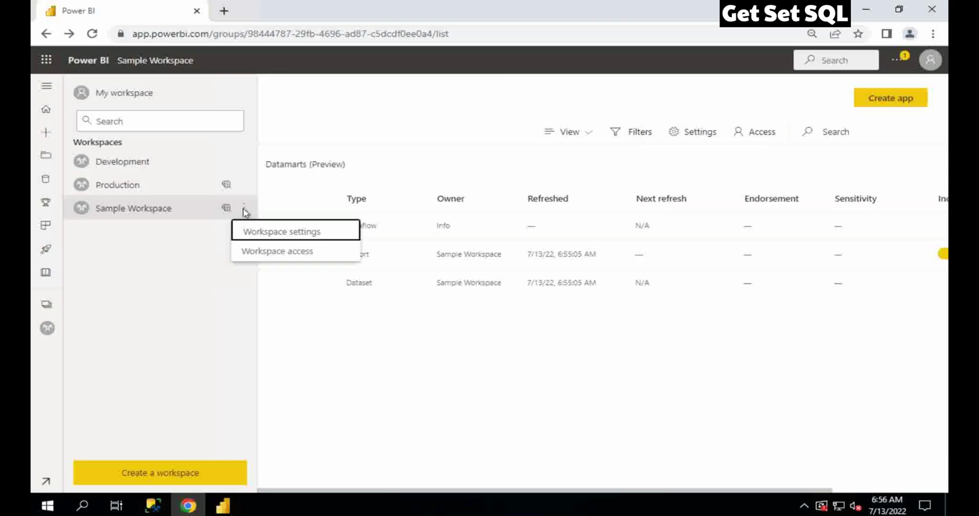
click(289, 233)
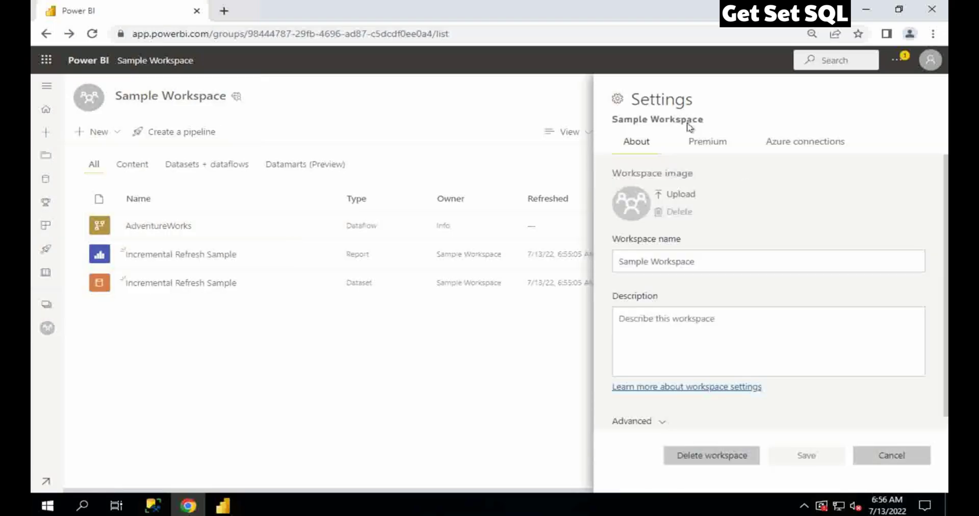
click(705, 146)
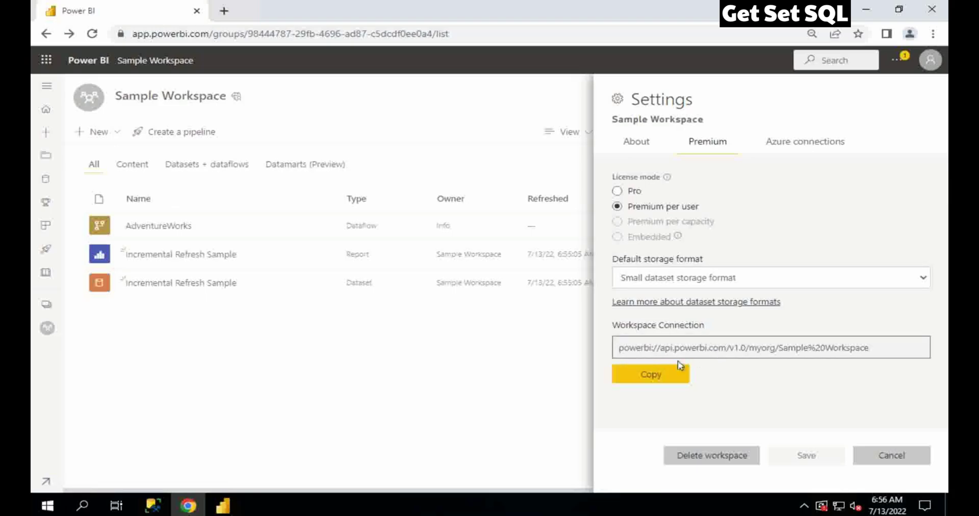
click(641, 380)
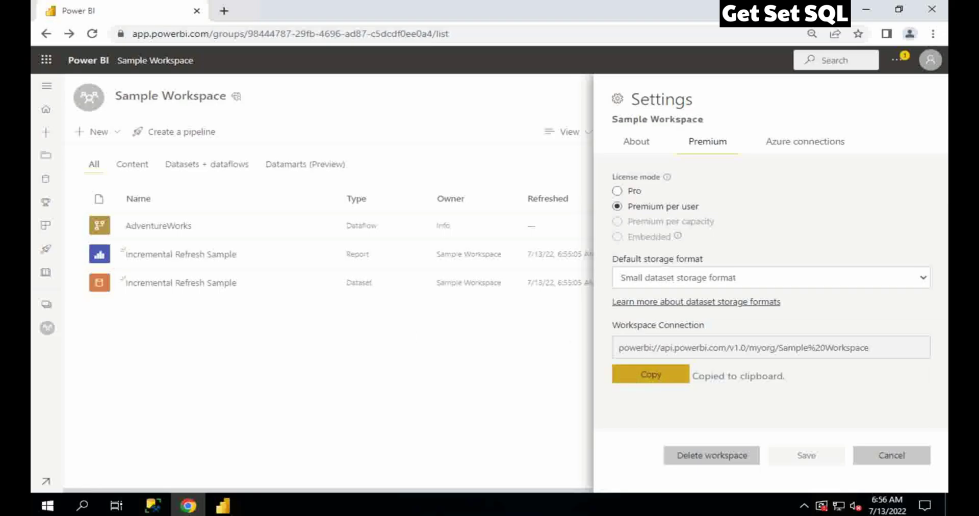
Switch to SQL Server Management Studio and expand the Incremental Refresh Sample database down to its tables
click(145, 509)
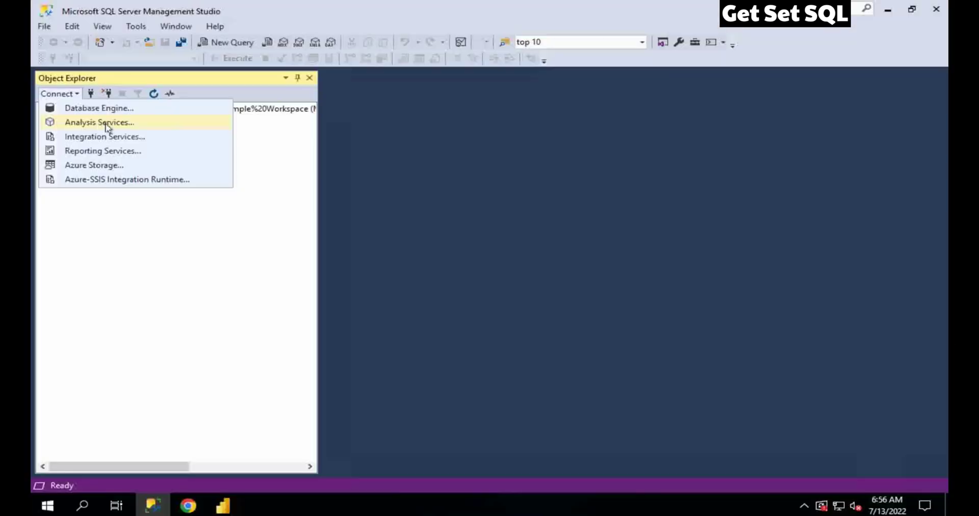
click(286, 187)
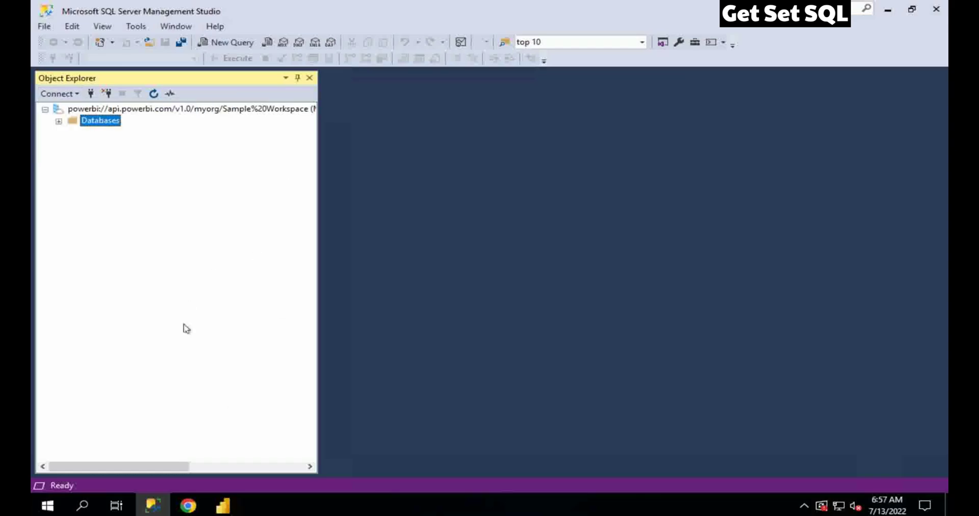
click(58, 122)
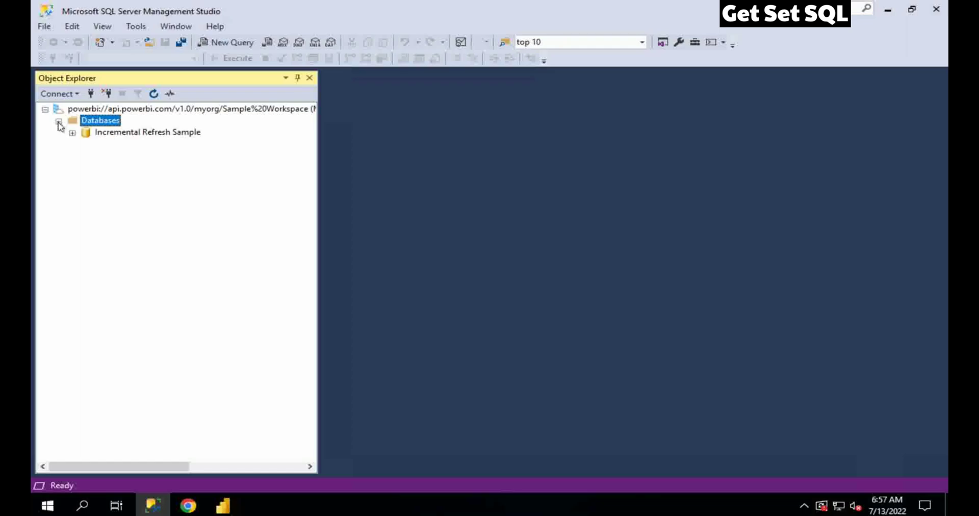
click(122, 134)
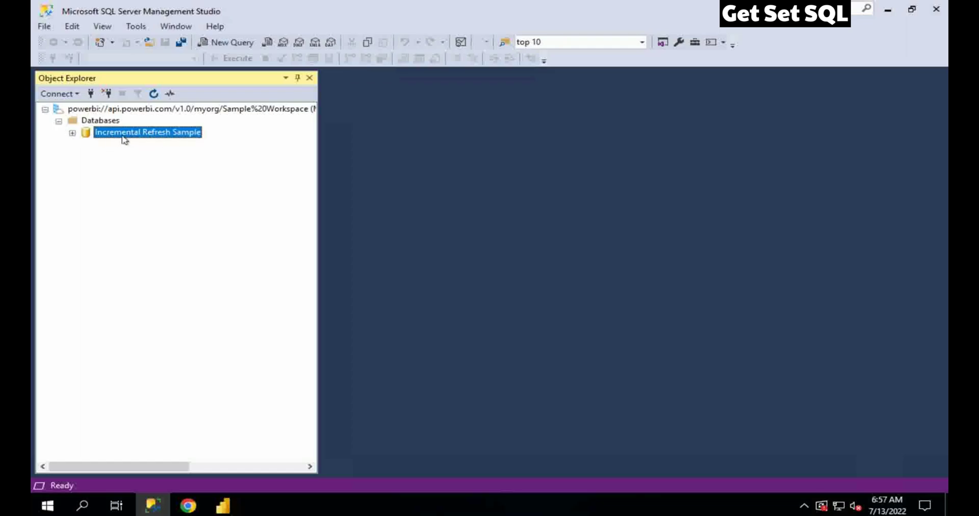
click(72, 133)
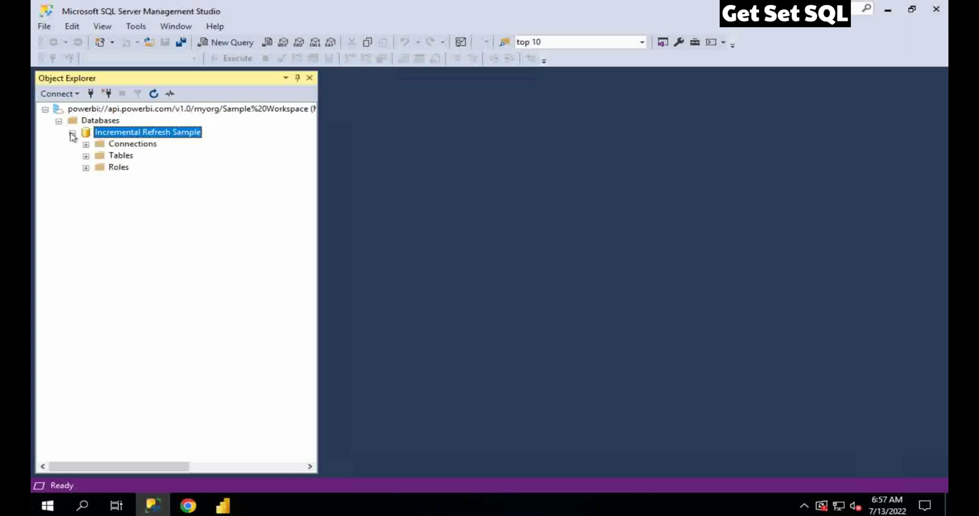
click(86, 156)
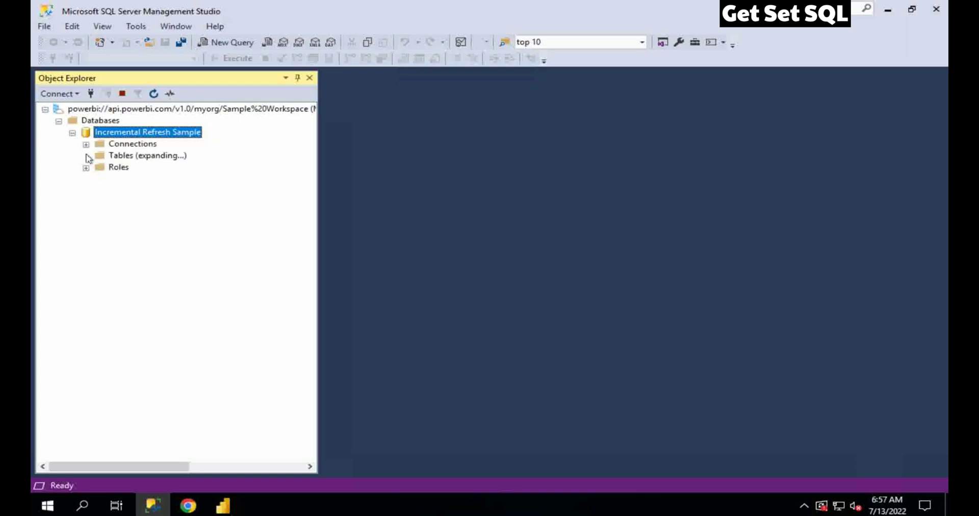
Open the partitions of the Sales table to check them before the first service refresh
click(178, 170)
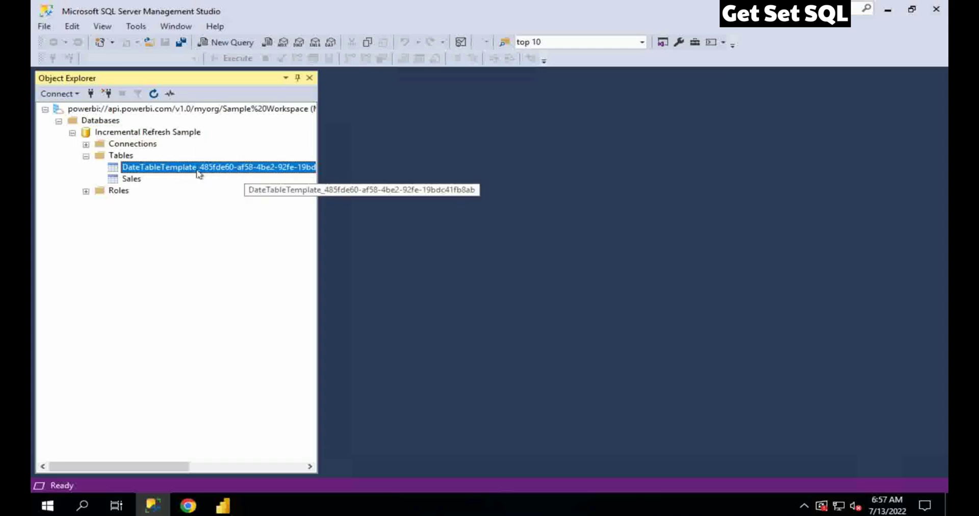
right_click(127, 180)
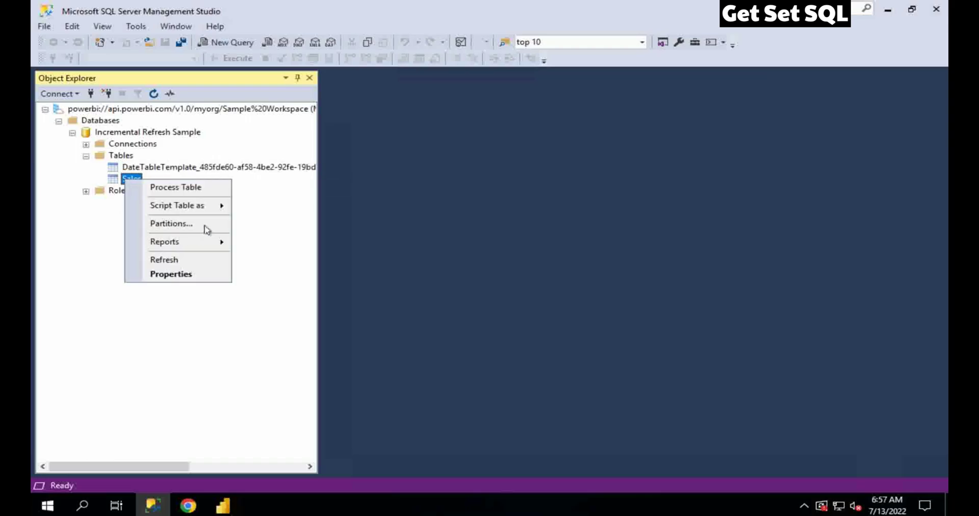
click(195, 224)
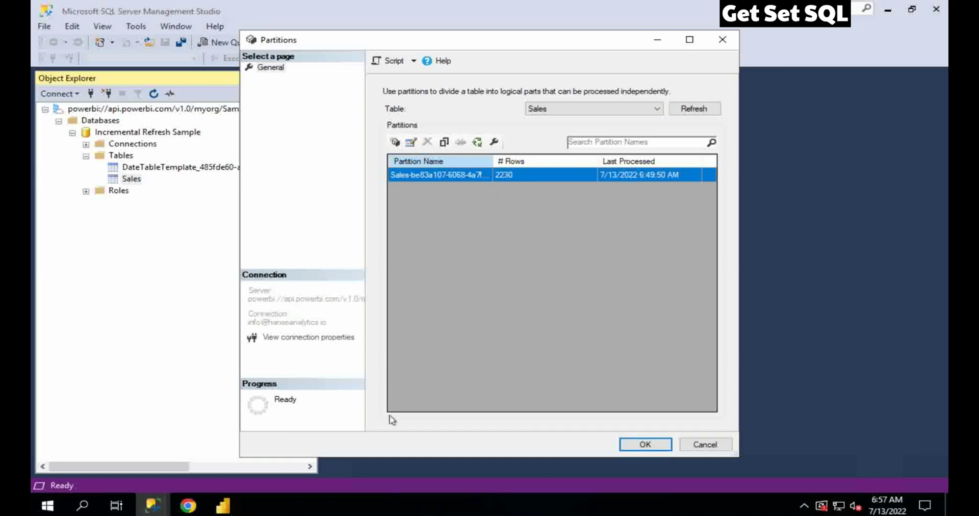
Switch to the Power BI service in Chrome, refresh the Incremental Refresh Sample dataset on demand, and check its refresh history
click(186, 506)
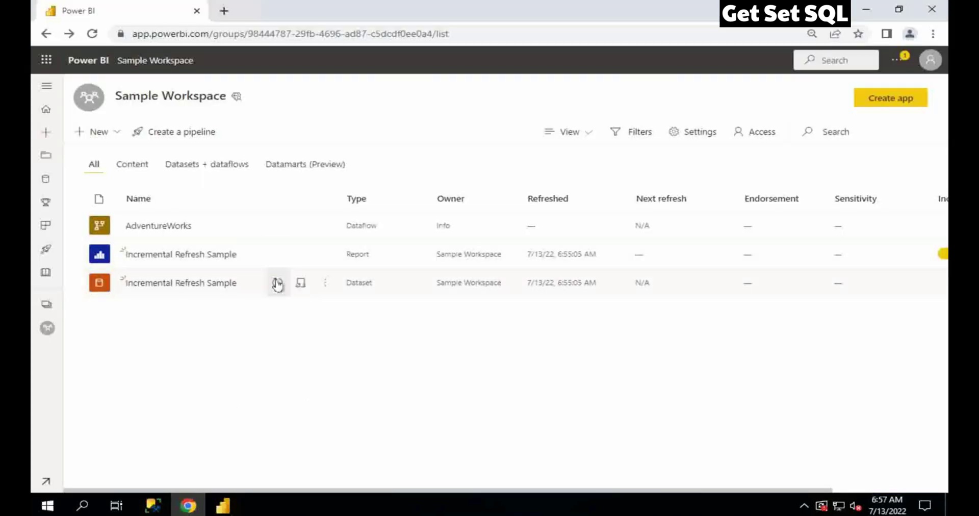
click(278, 284)
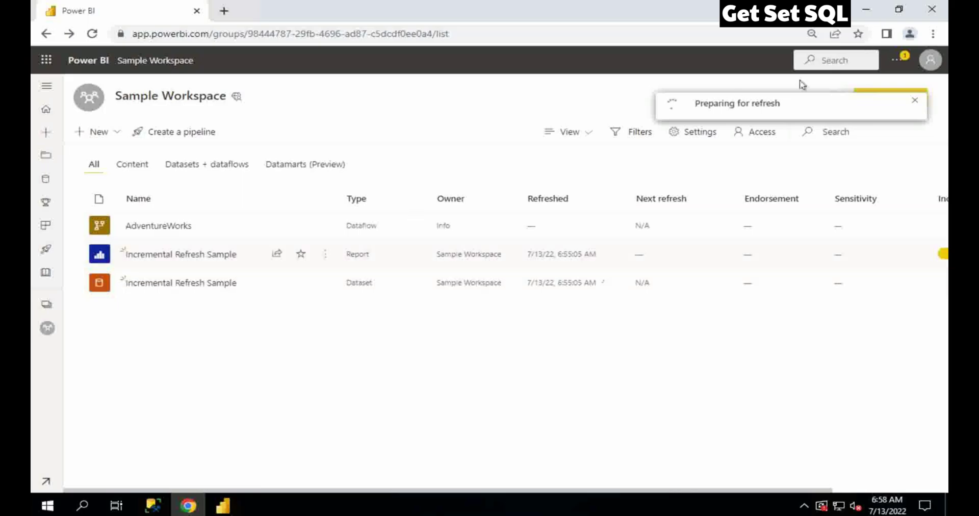
click(327, 283)
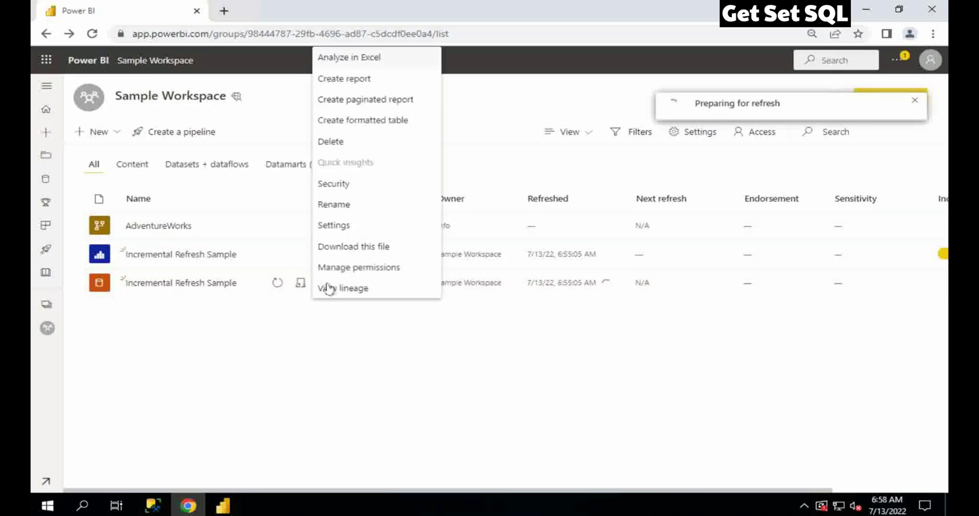
click(335, 226)
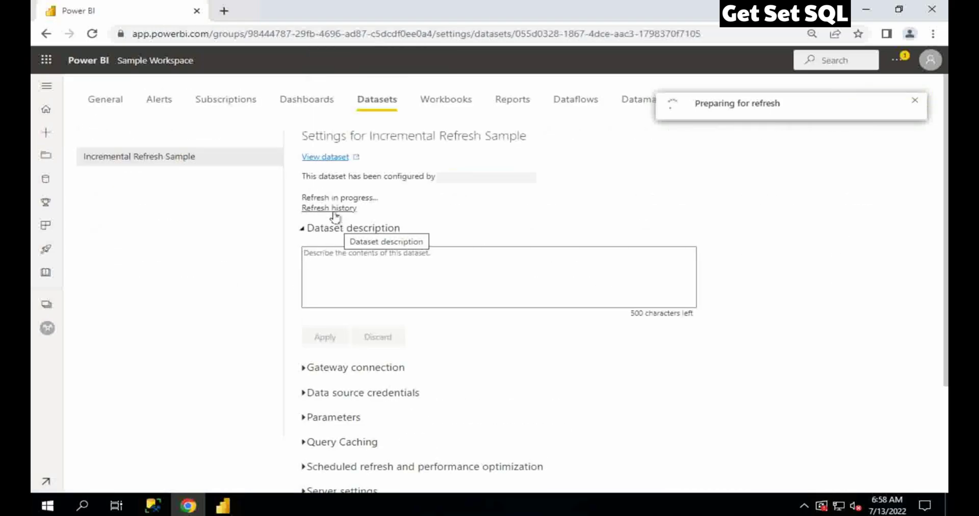
click(324, 209)
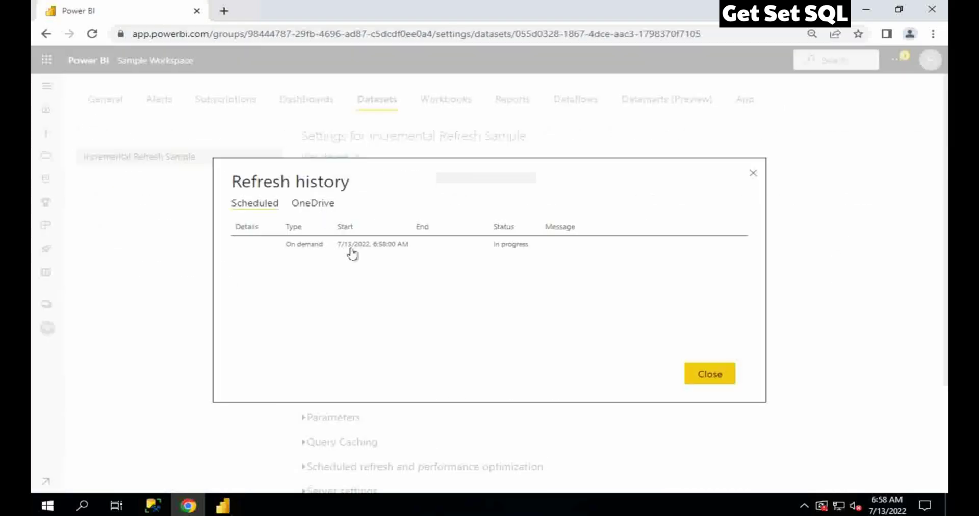
key(Escape)
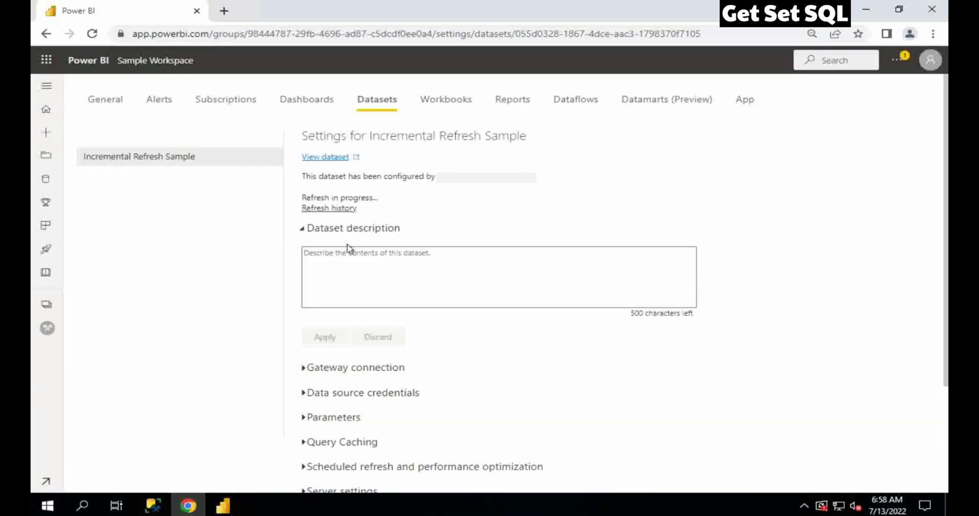
click(337, 210)
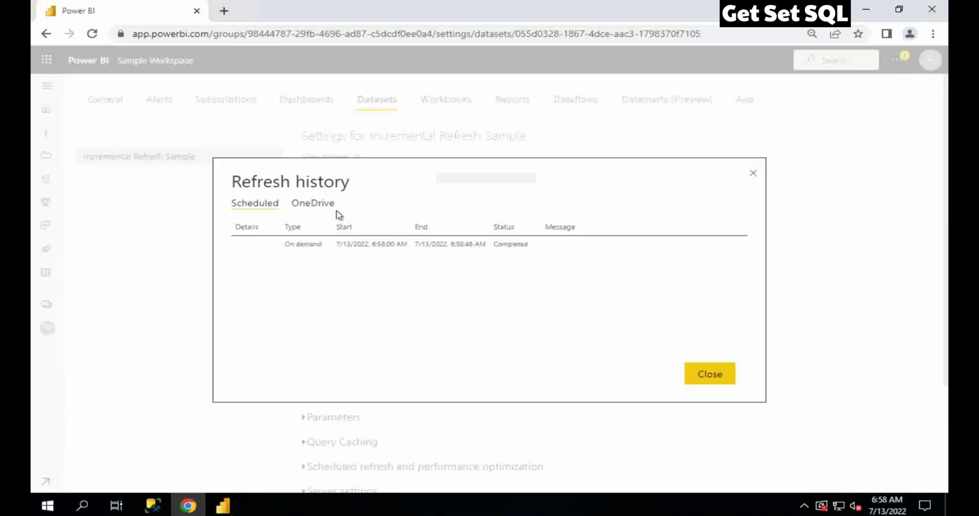
click(710, 375)
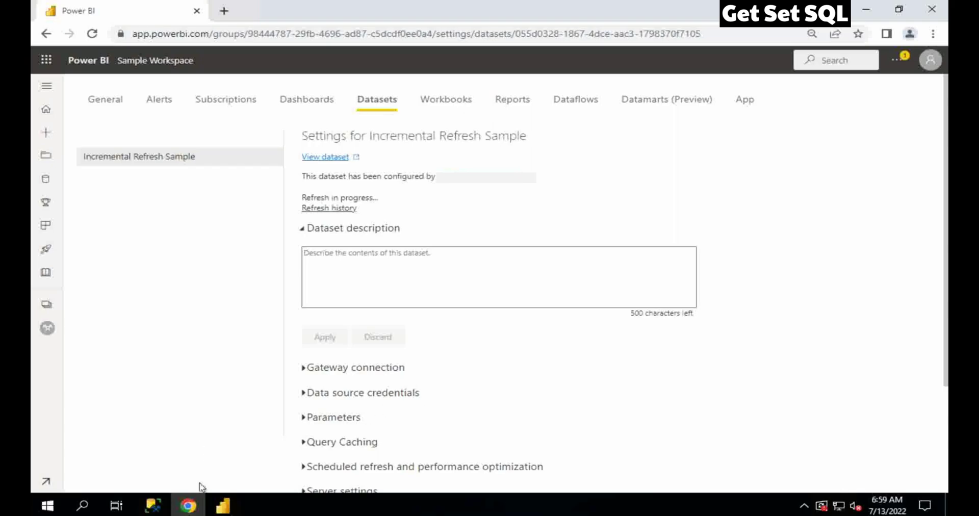
Switch back to SQL Server Management Studio and refresh the Databases folder of the workspace connection
click(151, 508)
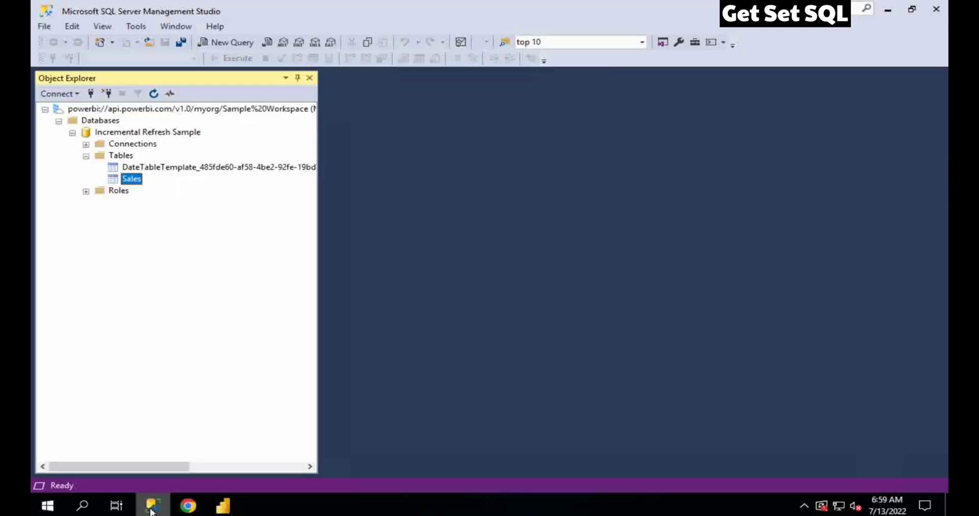
right_click(80, 122)
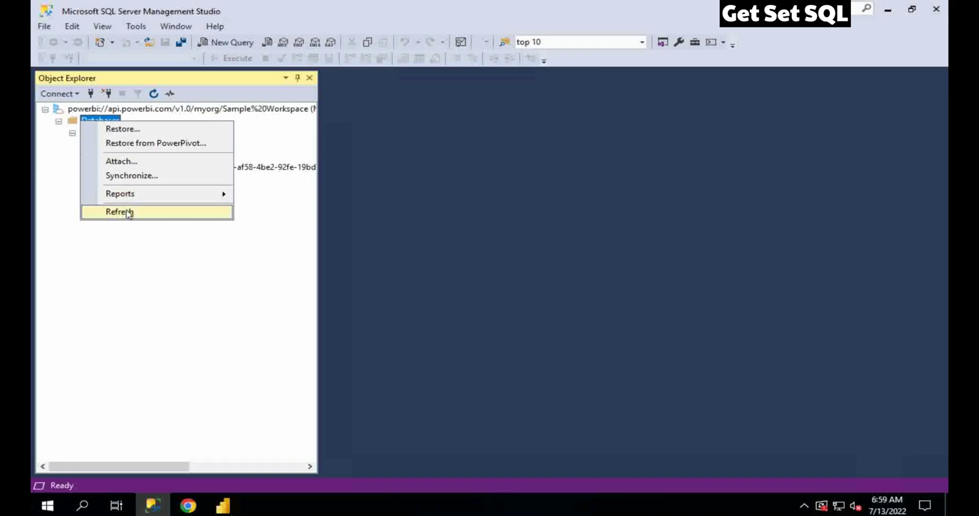
click(128, 212)
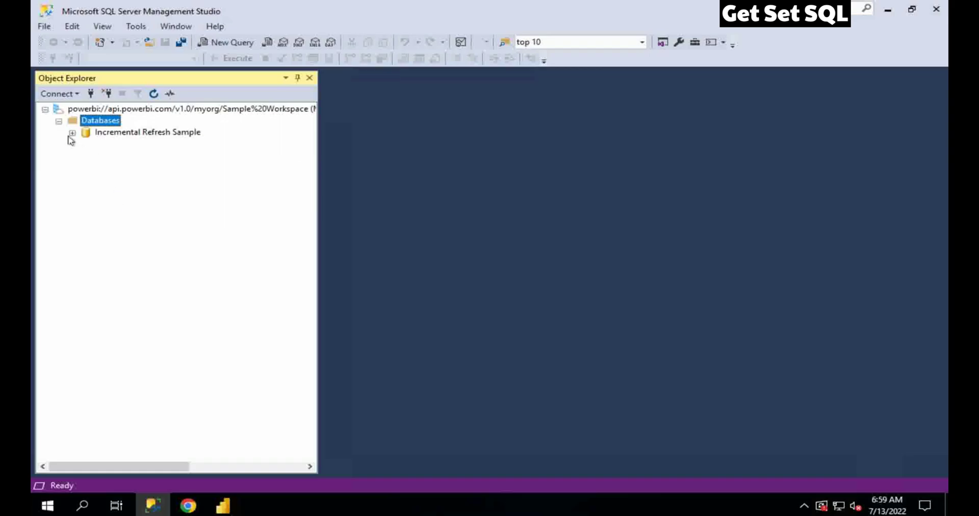
Reopen the Sales table's partitions, maximize the window, and review the yearly, quarterly, monthly and daily partitions
click(72, 134)
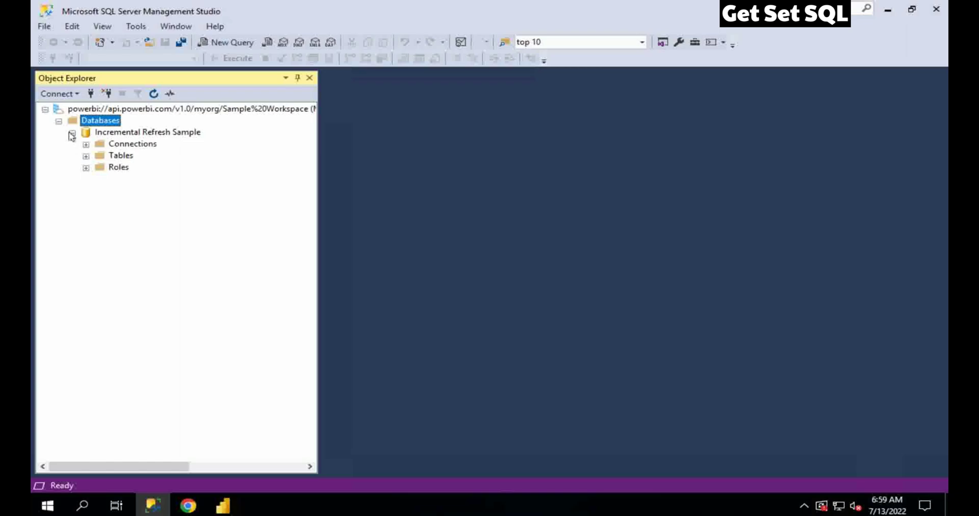
click(85, 156)
right_click(128, 179)
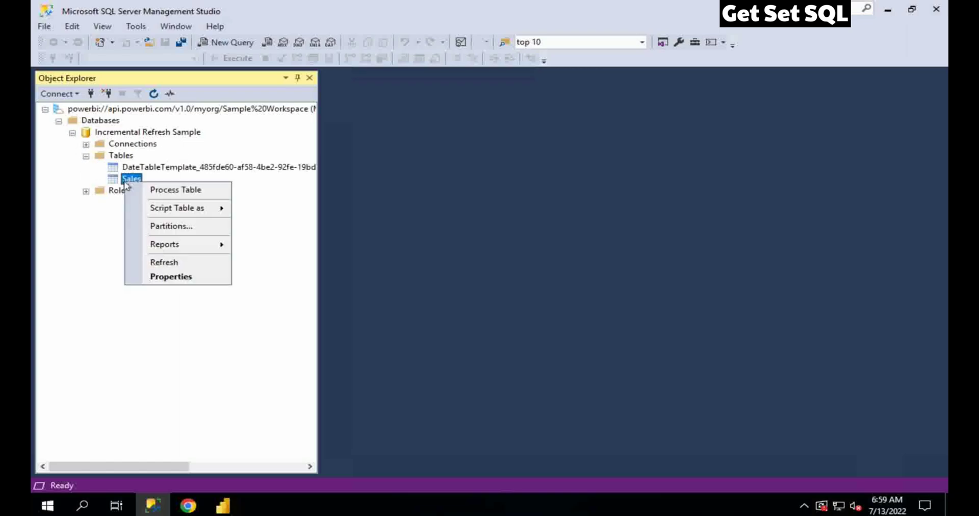
click(171, 222)
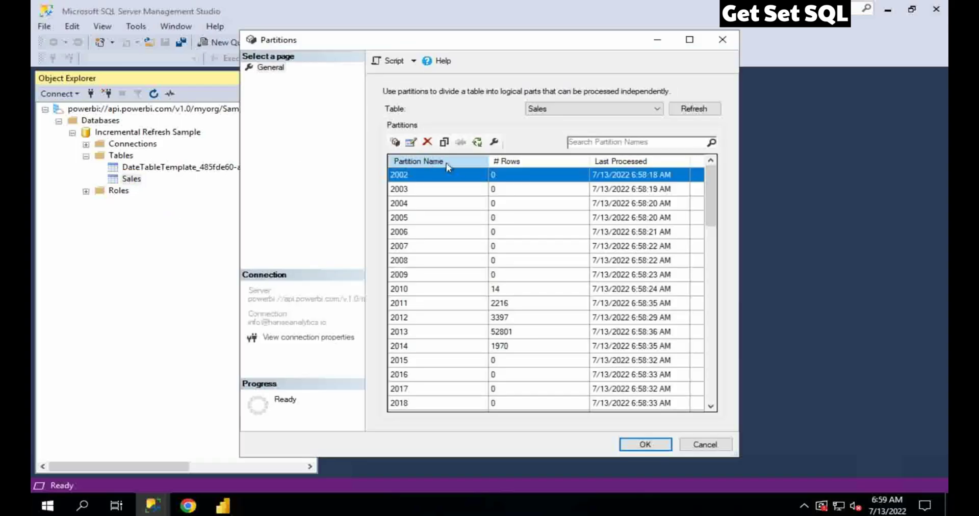
double_click(481, 41)
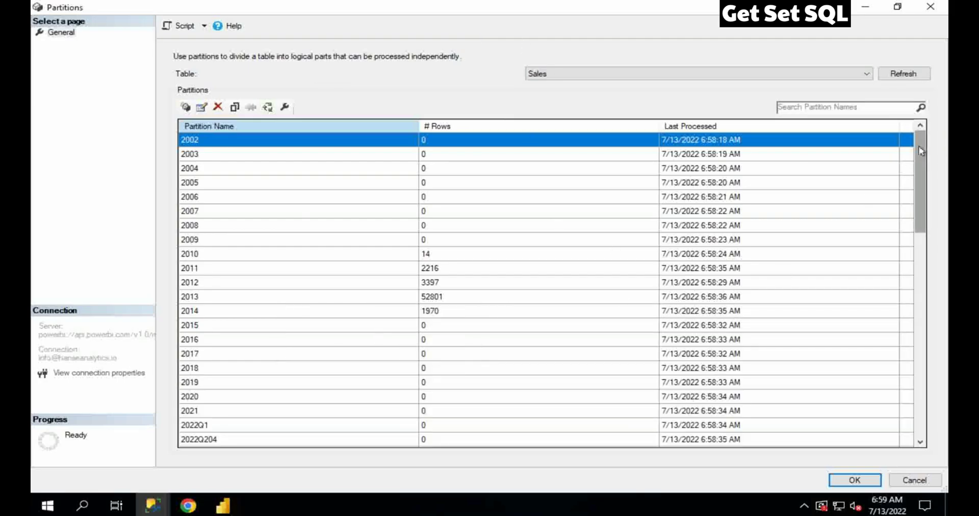
drag(920, 171, 927, 239)
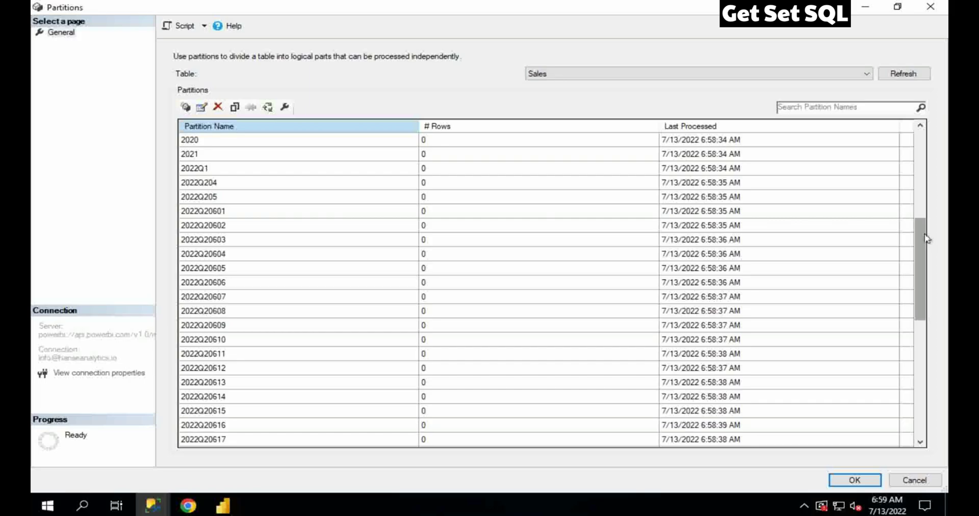
Switch to Power BI Desktop and review the incremental refresh and real-time data settings of the Sales table
click(223, 508)
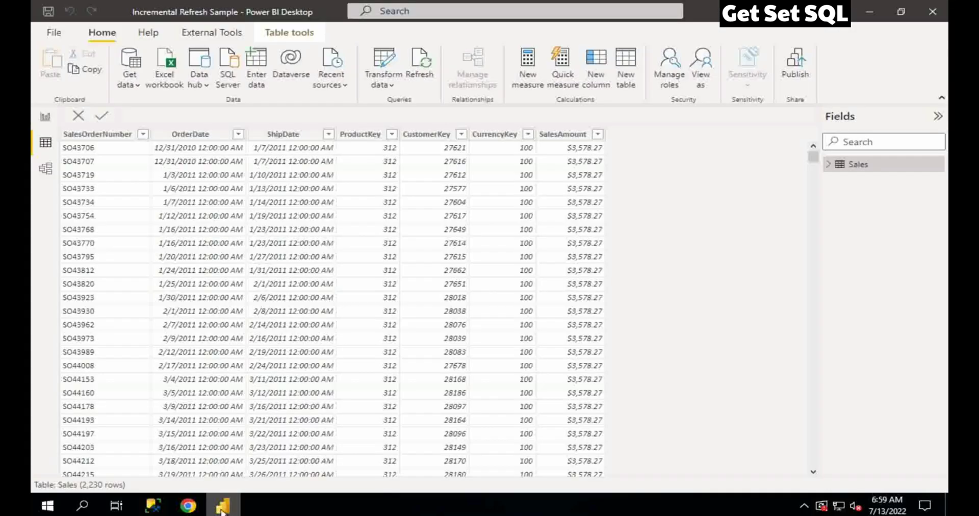
right_click(843, 168)
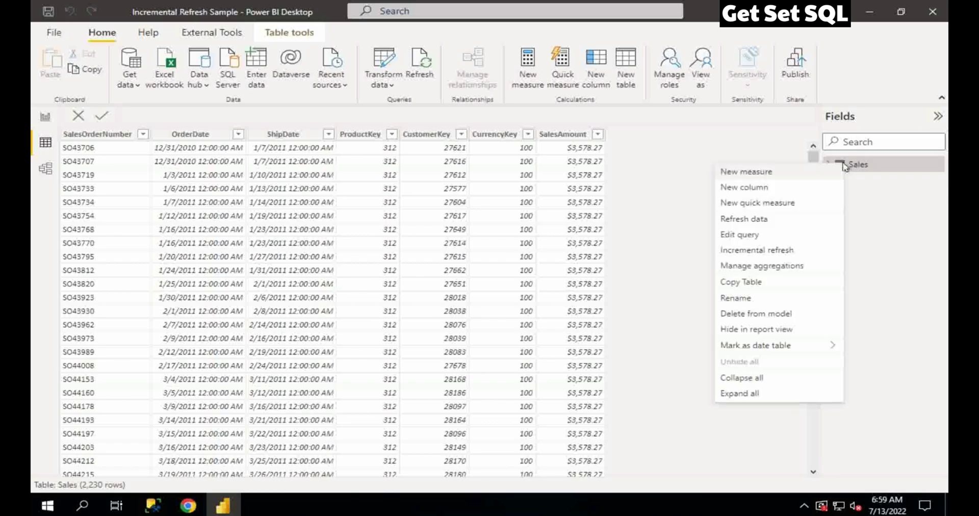
click(768, 250)
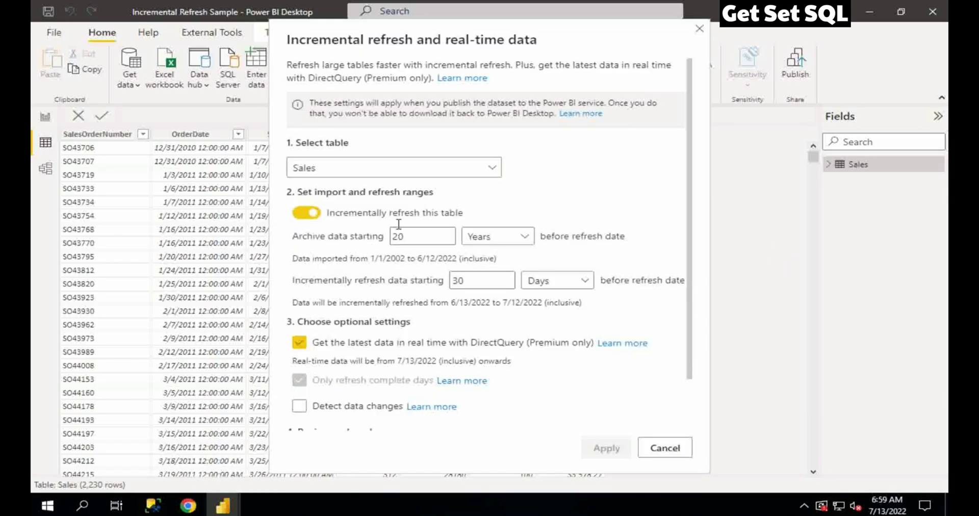
click(453, 271)
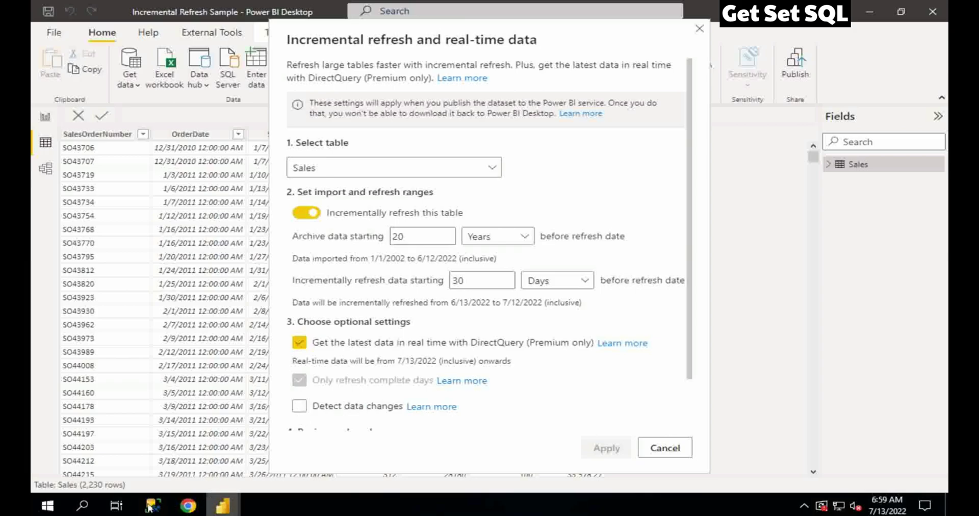
Return to the Partitions window, review the list down to the DirectQuery partition, then close it and the incremental refresh settings
mouse_move(150, 505)
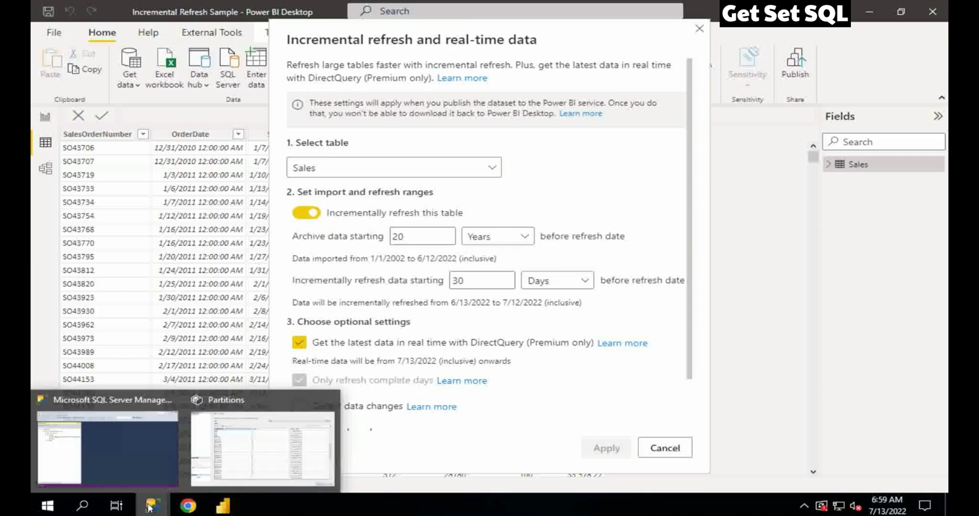
click(259, 448)
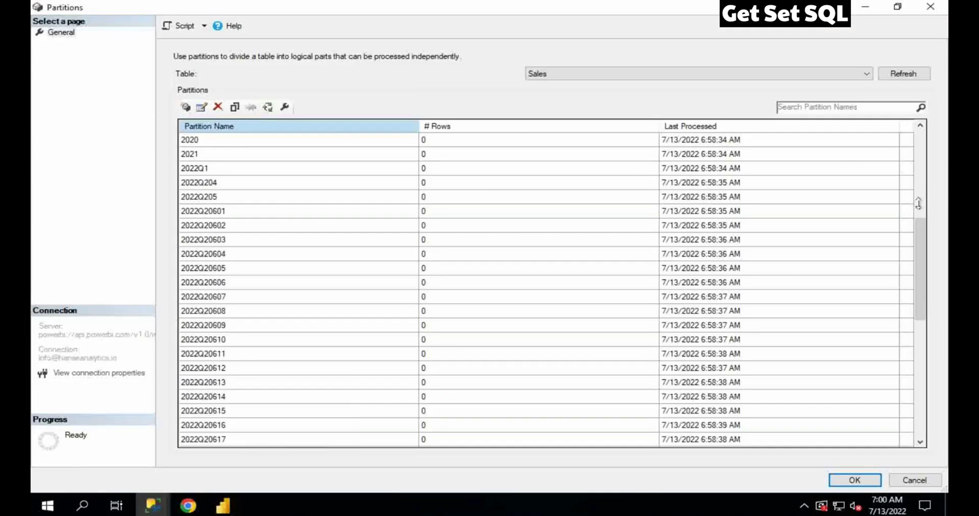
drag(919, 245, 924, 284)
drag(913, 361, 926, 409)
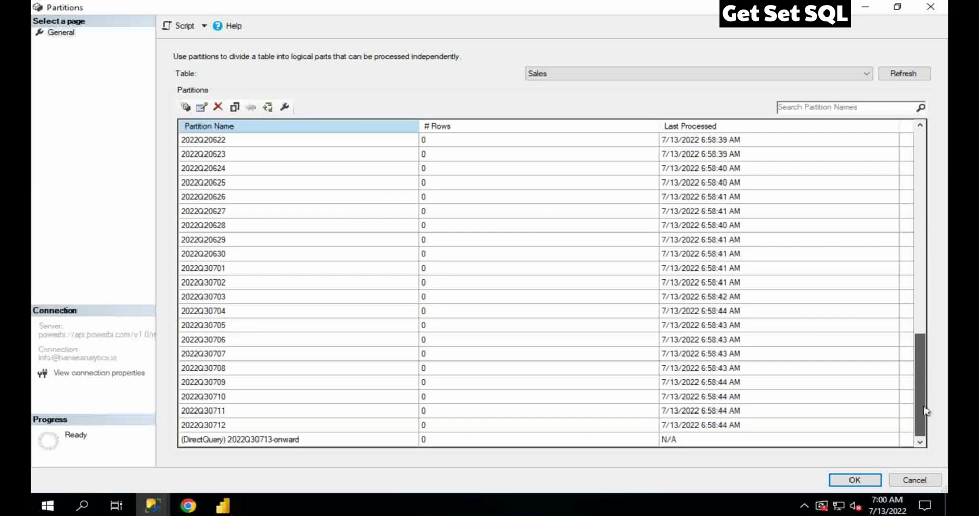
drag(928, 365, 943, 150)
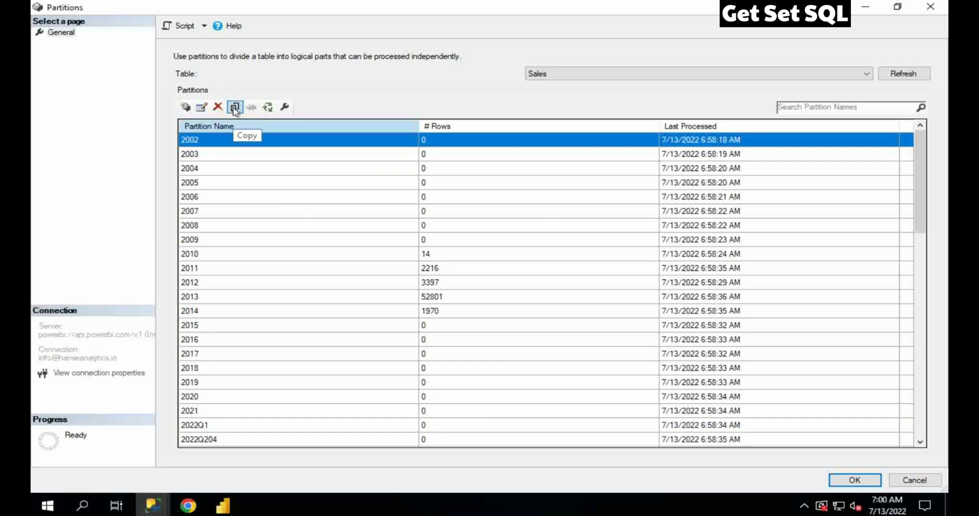
click(855, 480)
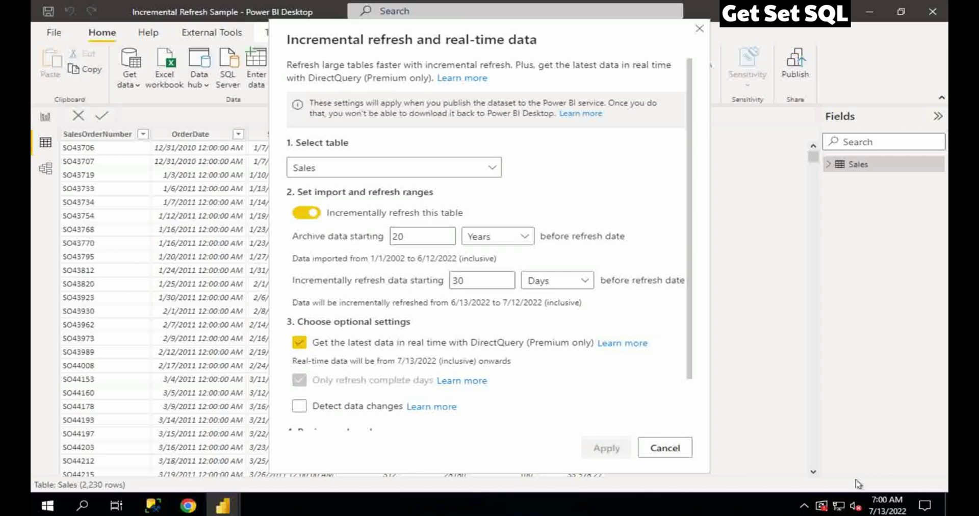
click(665, 449)
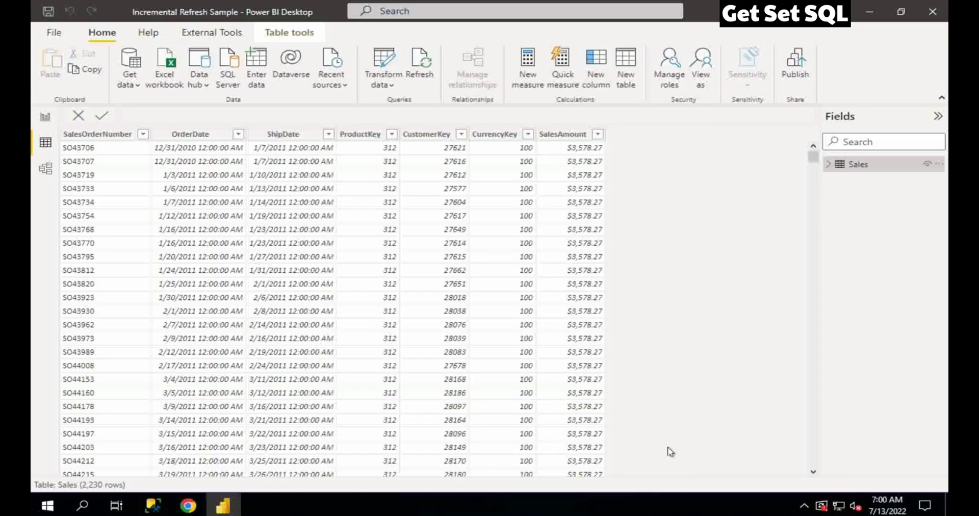
Switch to the Power BI service in Chrome, go to Sample Workspace, and open the AdventureWorks dataflow for editing
click(870, 11)
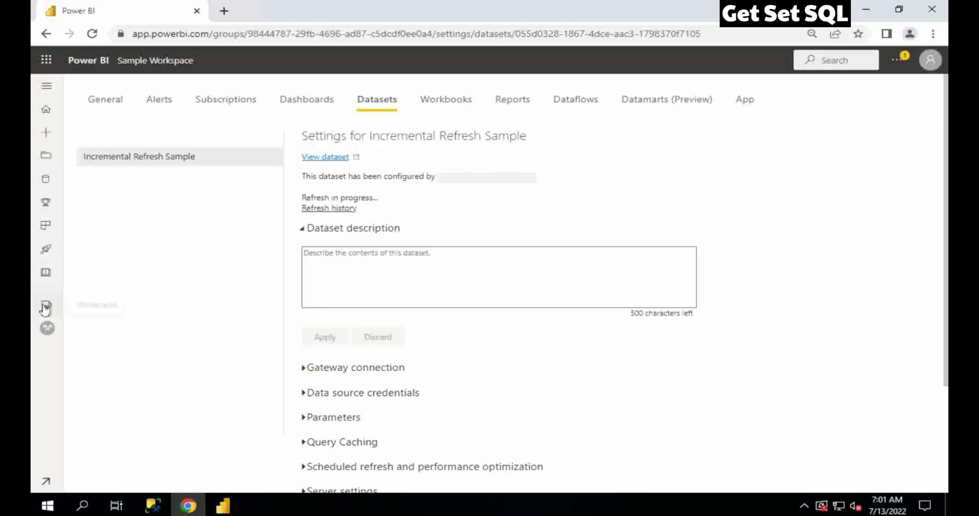
click(46, 304)
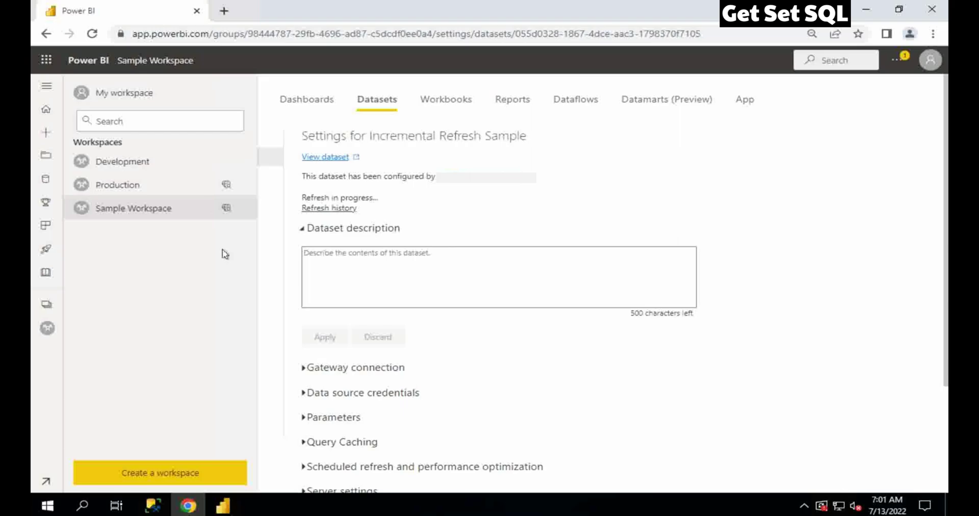
click(144, 209)
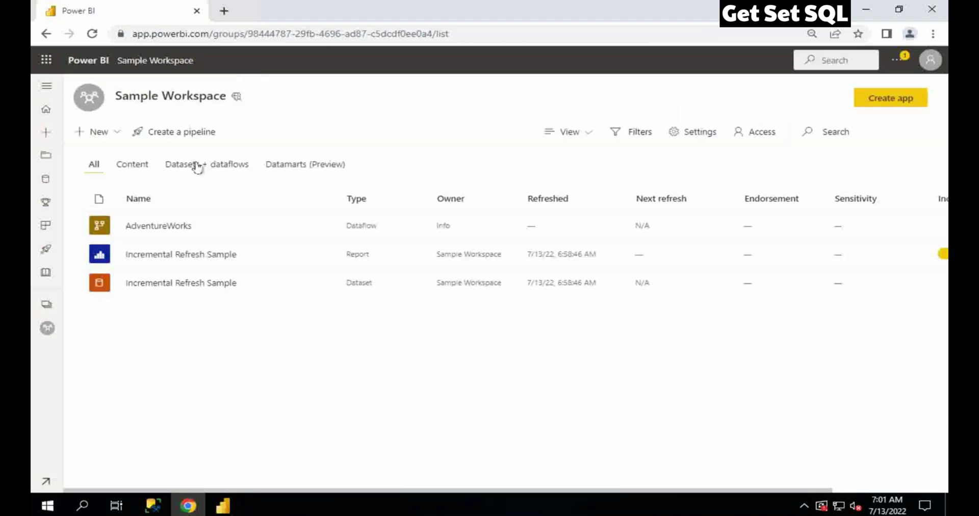
mouse_move(153, 225)
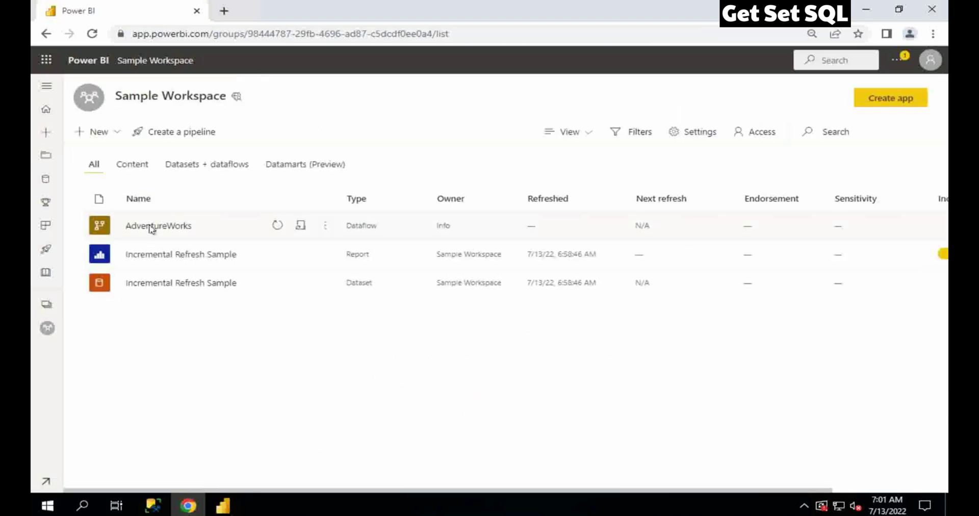
click(325, 228)
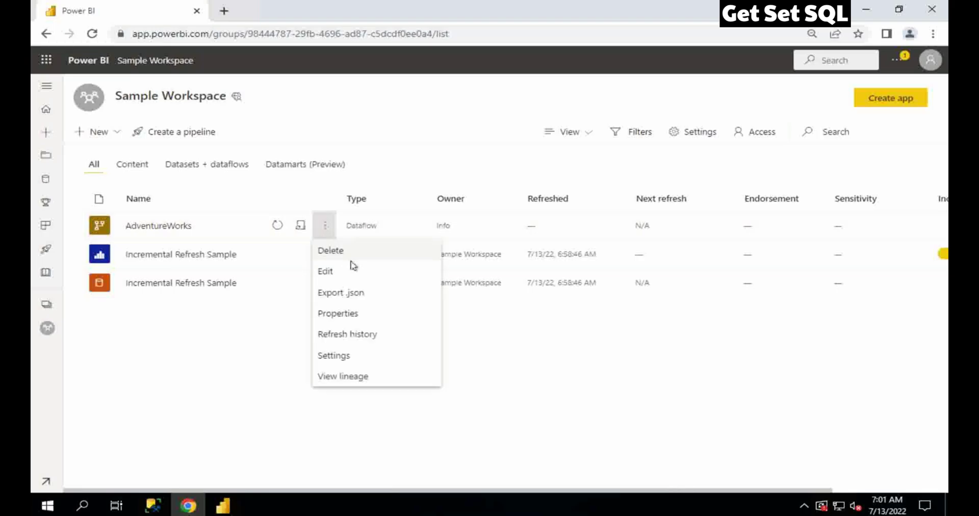
click(323, 273)
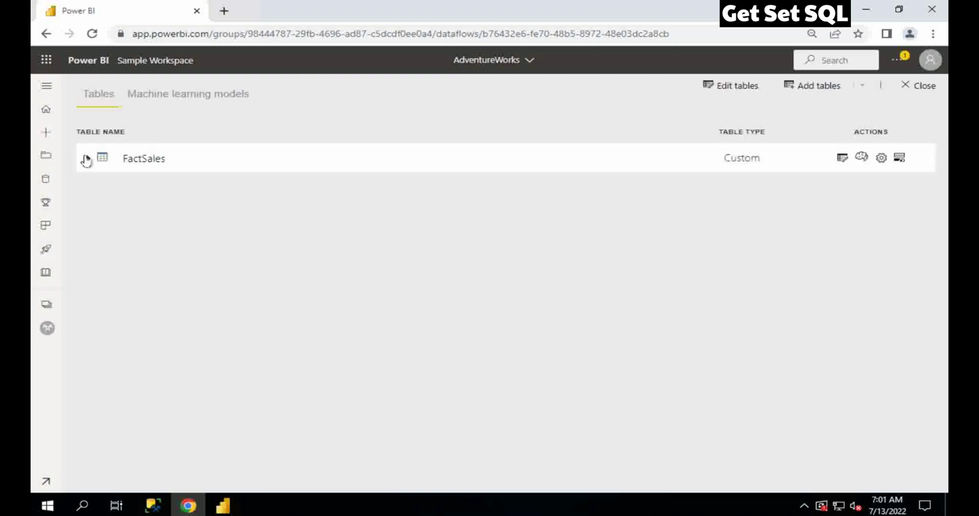
Review the FactSales columns and save its incremental refresh settings, filtering by OrderDate, storing 20 years and refreshing the past 30 days
click(86, 159)
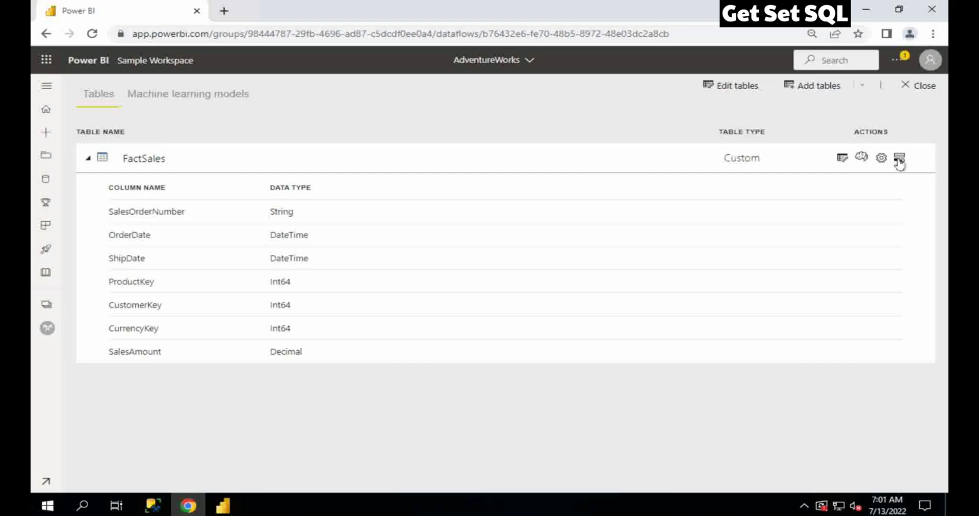
click(87, 159)
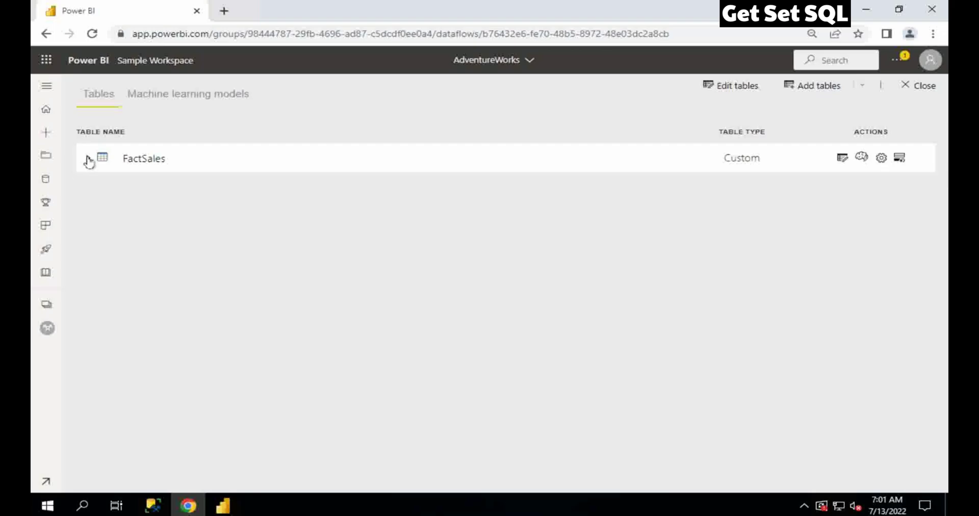
click(898, 157)
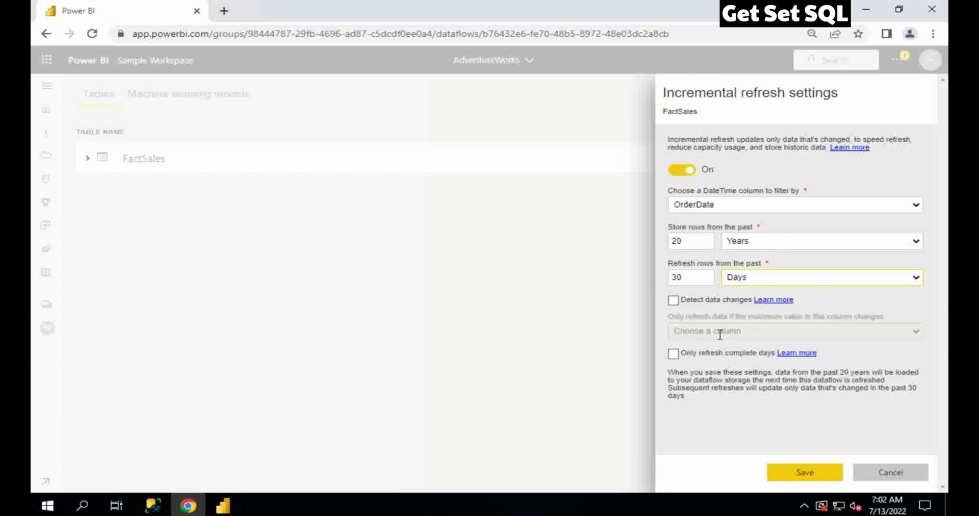
click(809, 473)
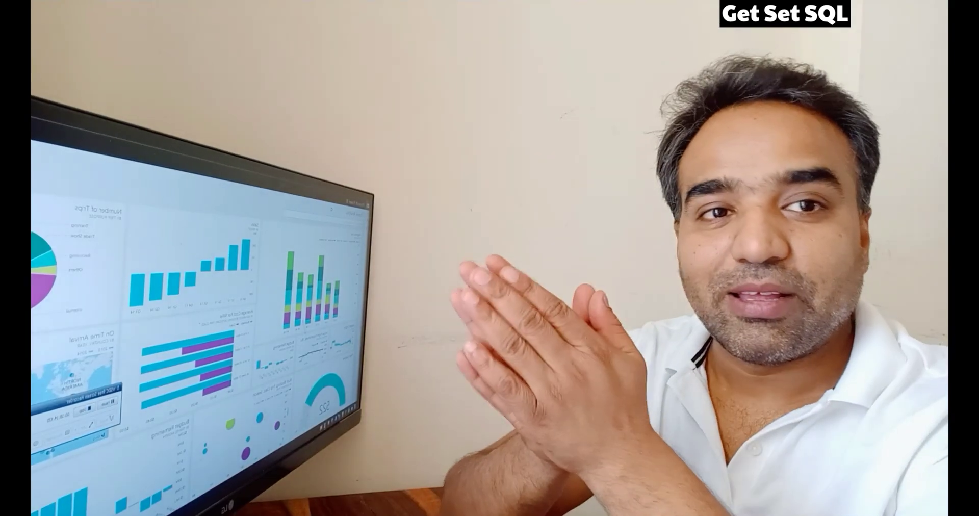